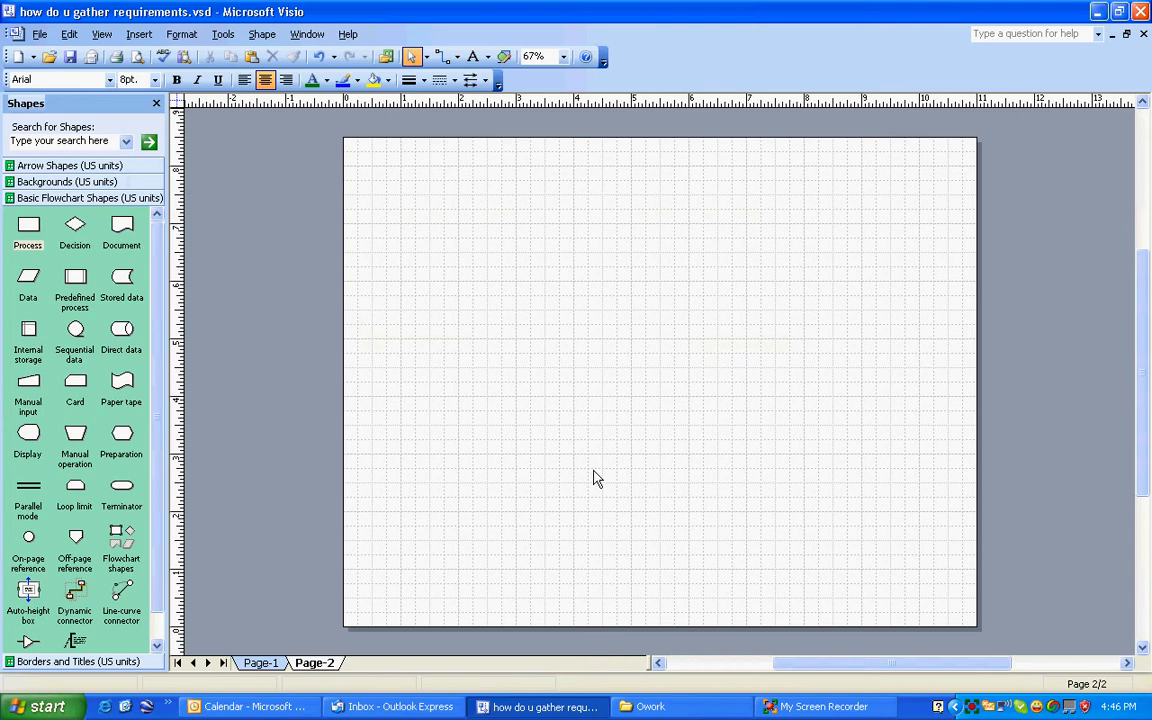
- Add a title text box about 7.25 by 0.75 in across the page's upper edge reading "Product Econfigurtaor and eP Ricer"
left_click(28, 228)
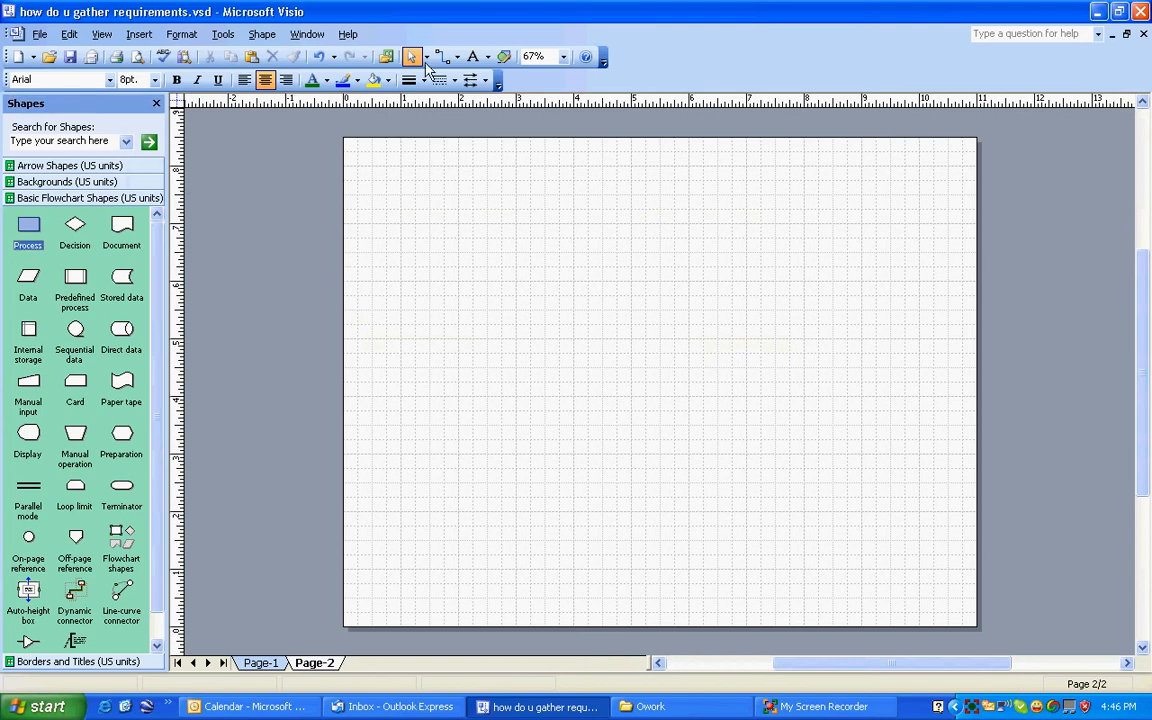
left_click(473, 56)
left_click_drag(445, 152, 862, 195)
type("P")
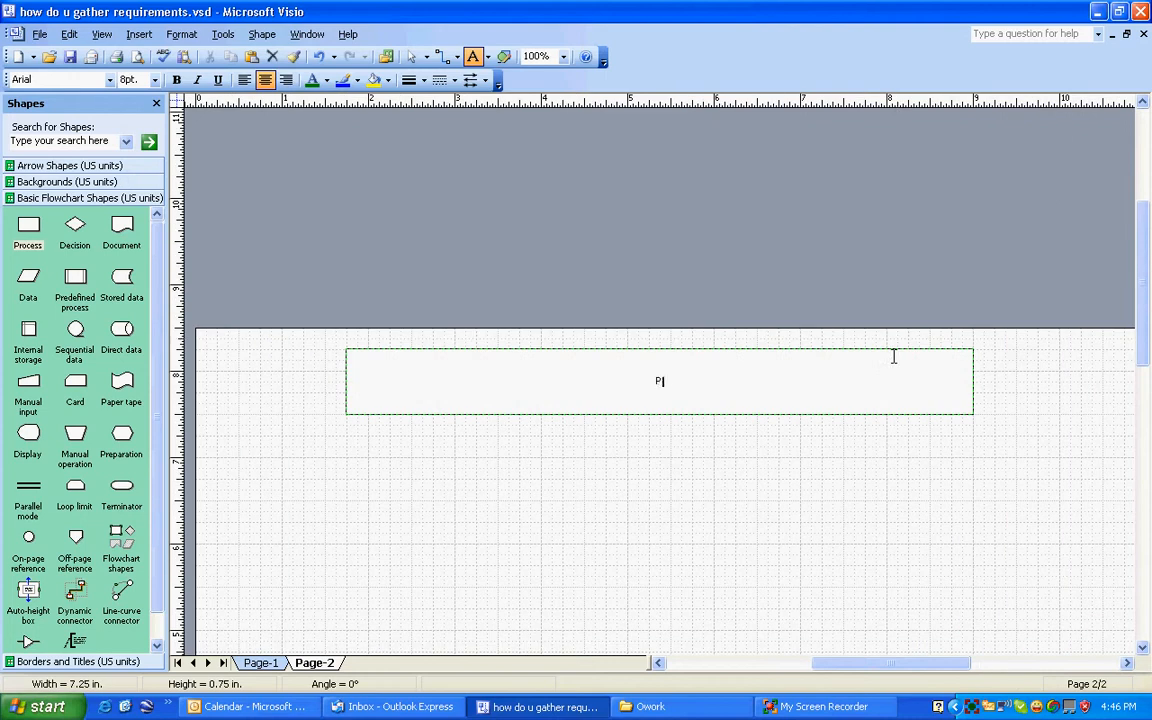
type("roduct Econfigurtaor and eP Ricer")
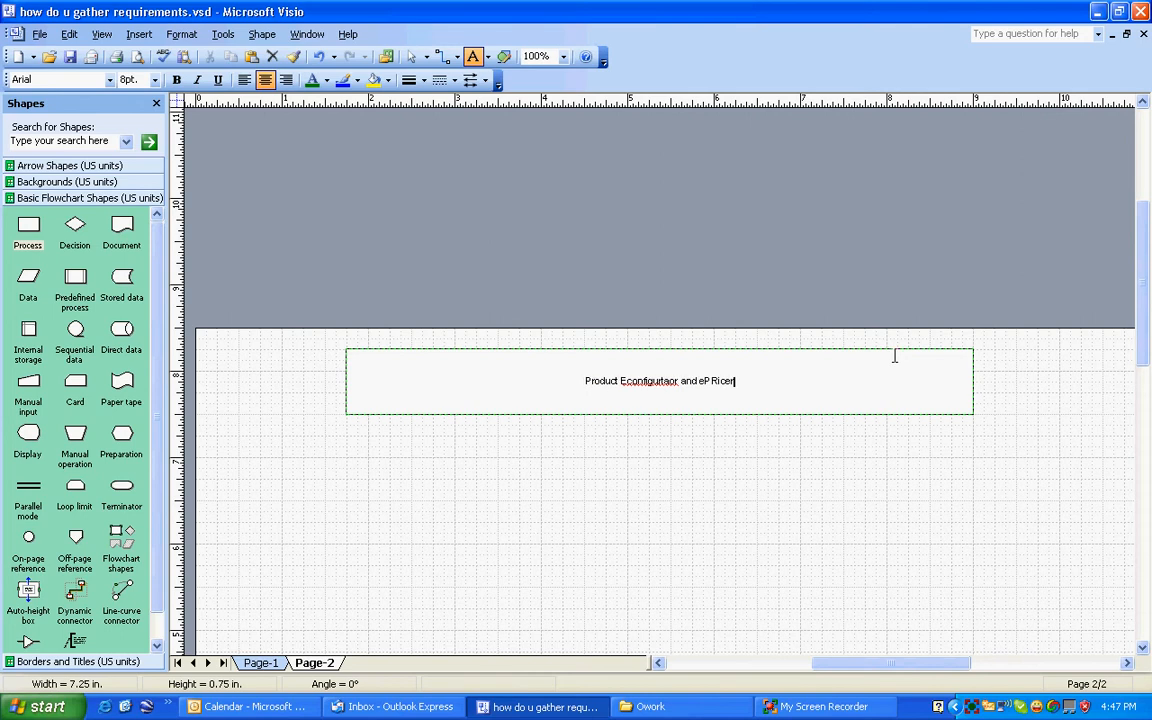
- Edit the last word of the title to read "ericer" and finish the text entry
left_click(711, 381)
key("BackSpace")
key("Delete")
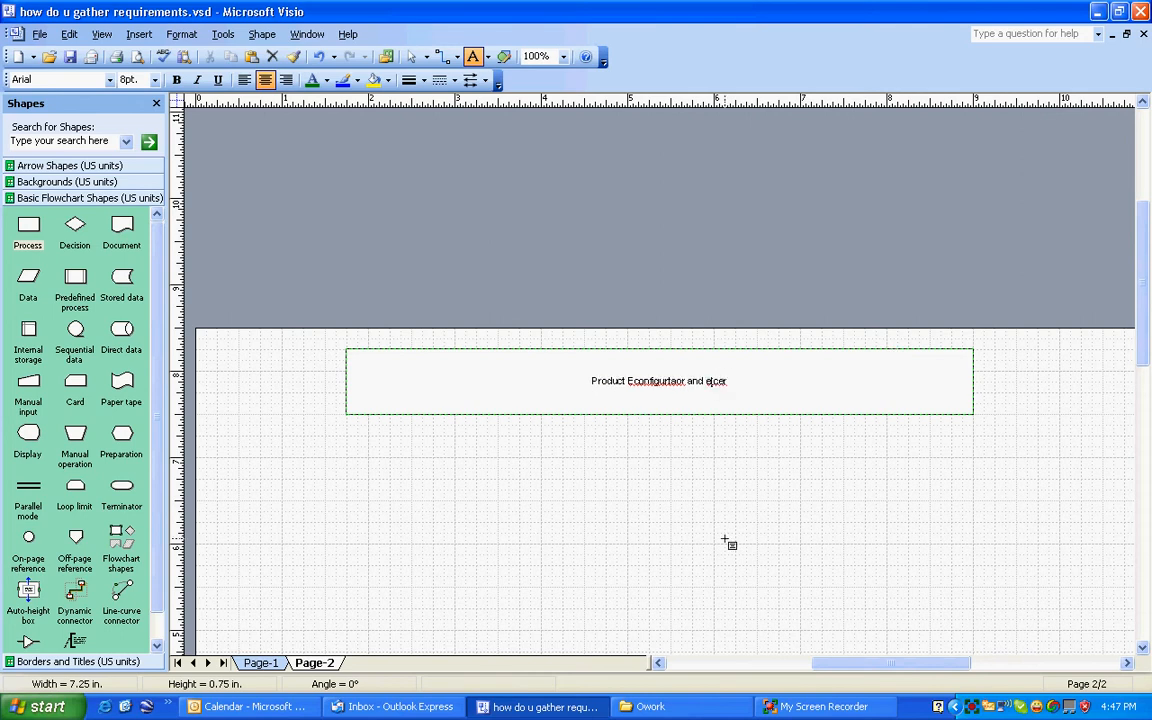
type("r")
left_click(556, 421)
key("ctrl+w")
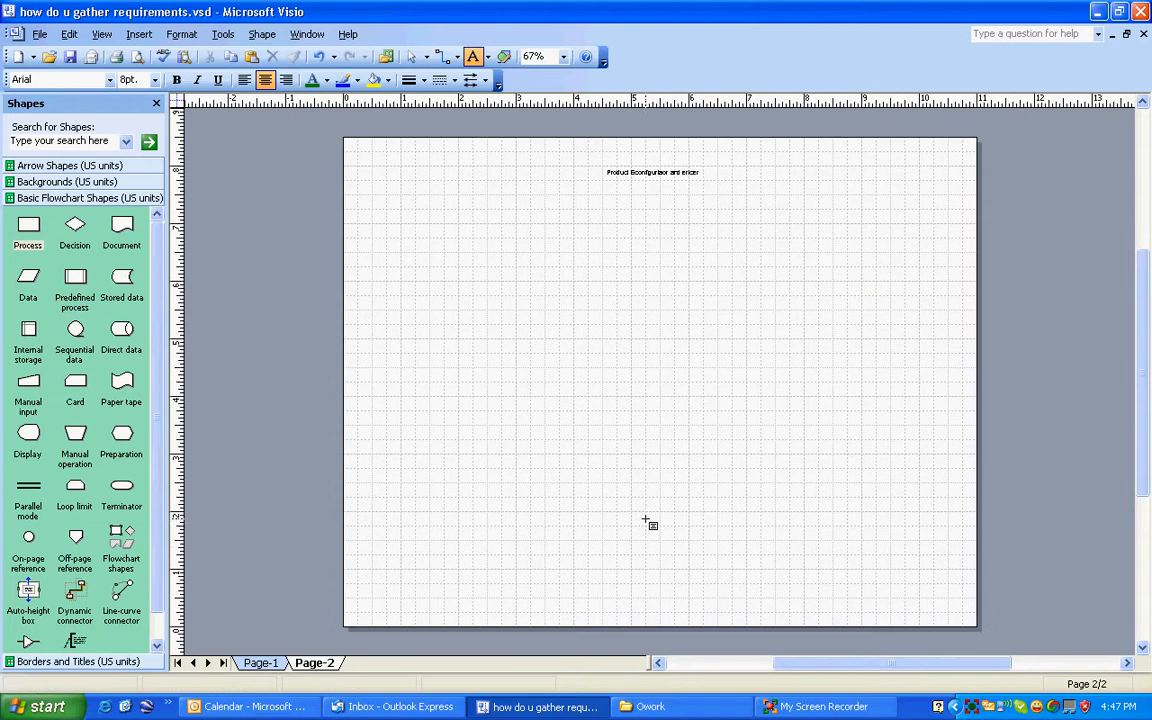
- Format the title as bold 14 pt text and narrow its text box from both sides to 3.75 in wide
left_click(656, 175)
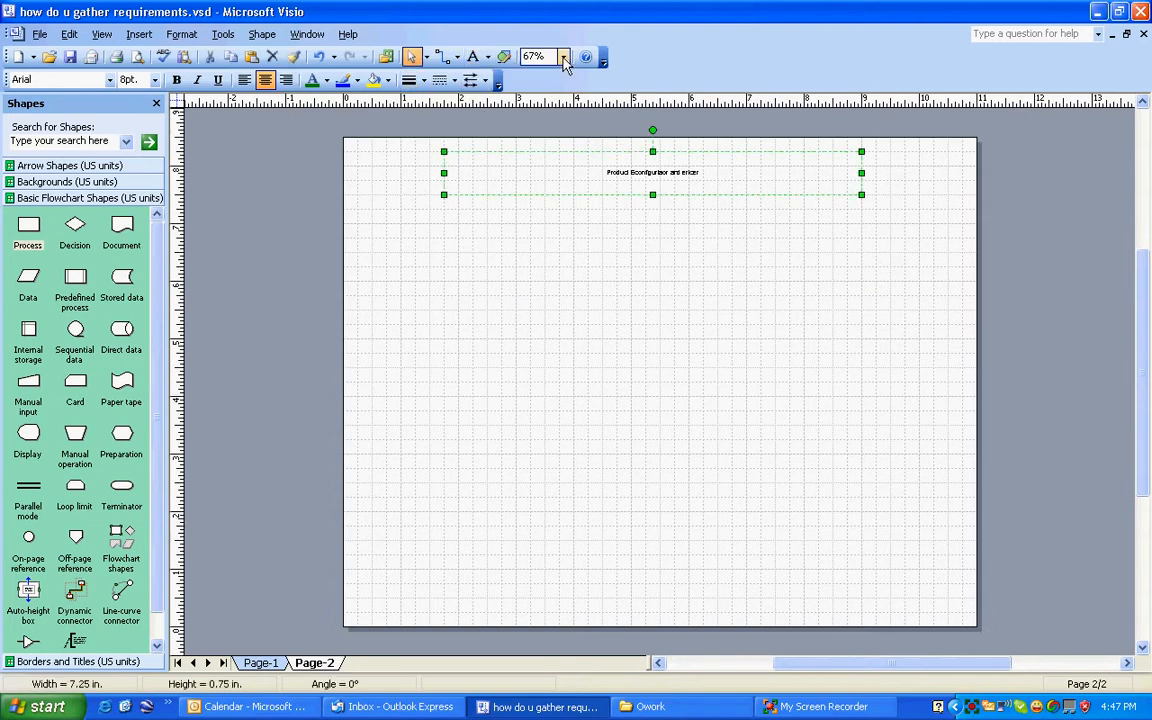
left_click(155, 80)
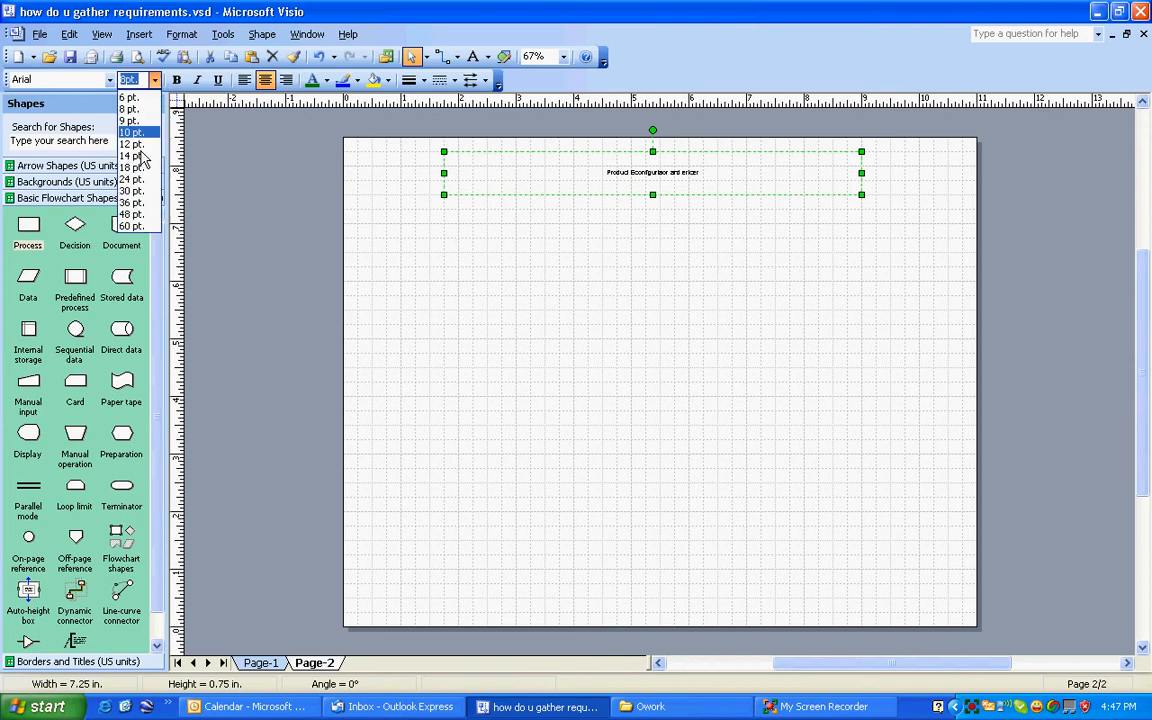
left_click(125, 145)
left_click(666, 242)
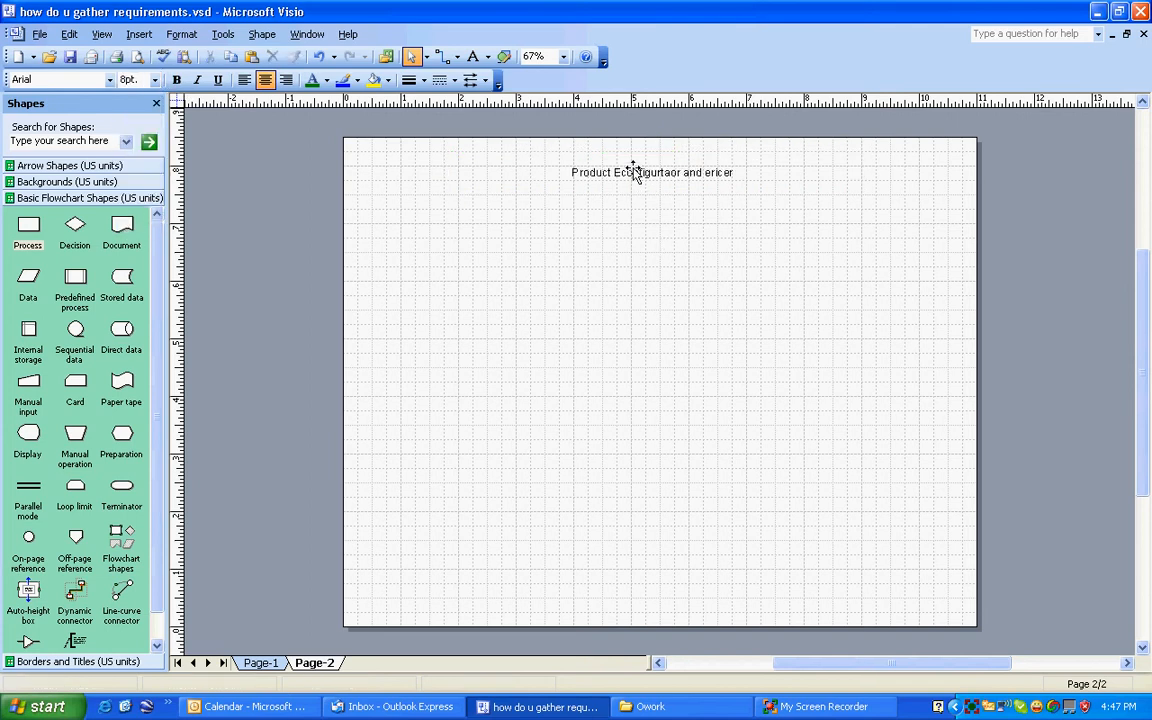
left_click(635, 175)
left_click(176, 80)
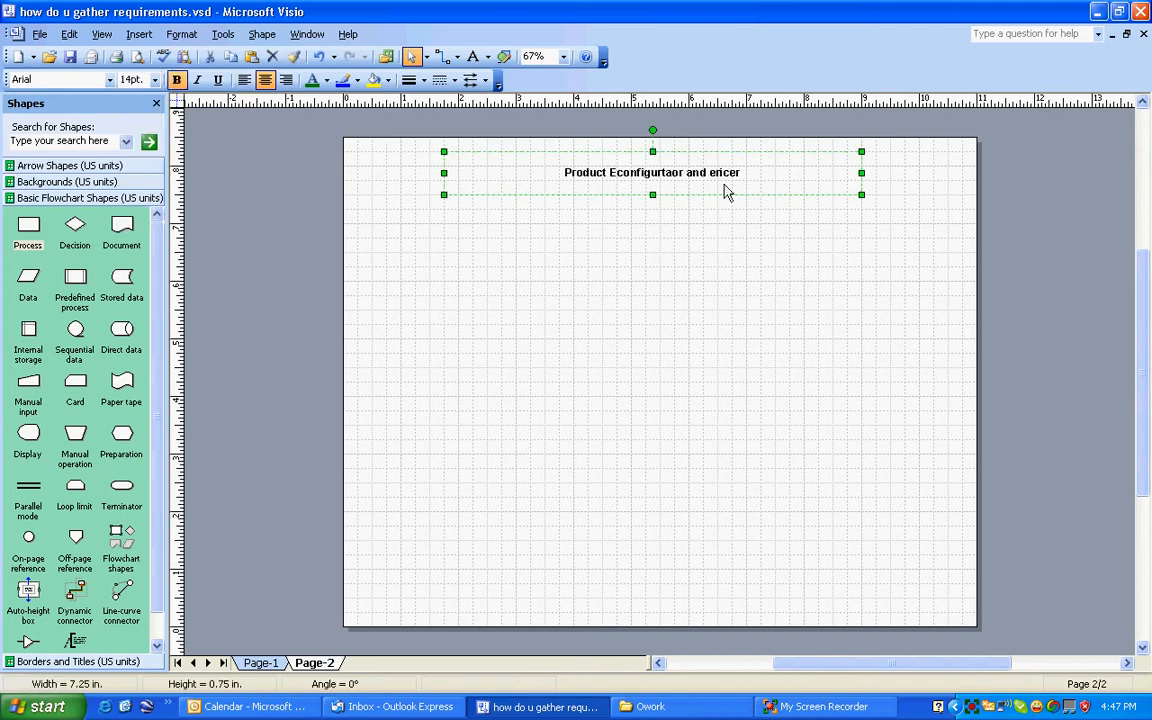
left_click_drag(444, 173, 543, 172)
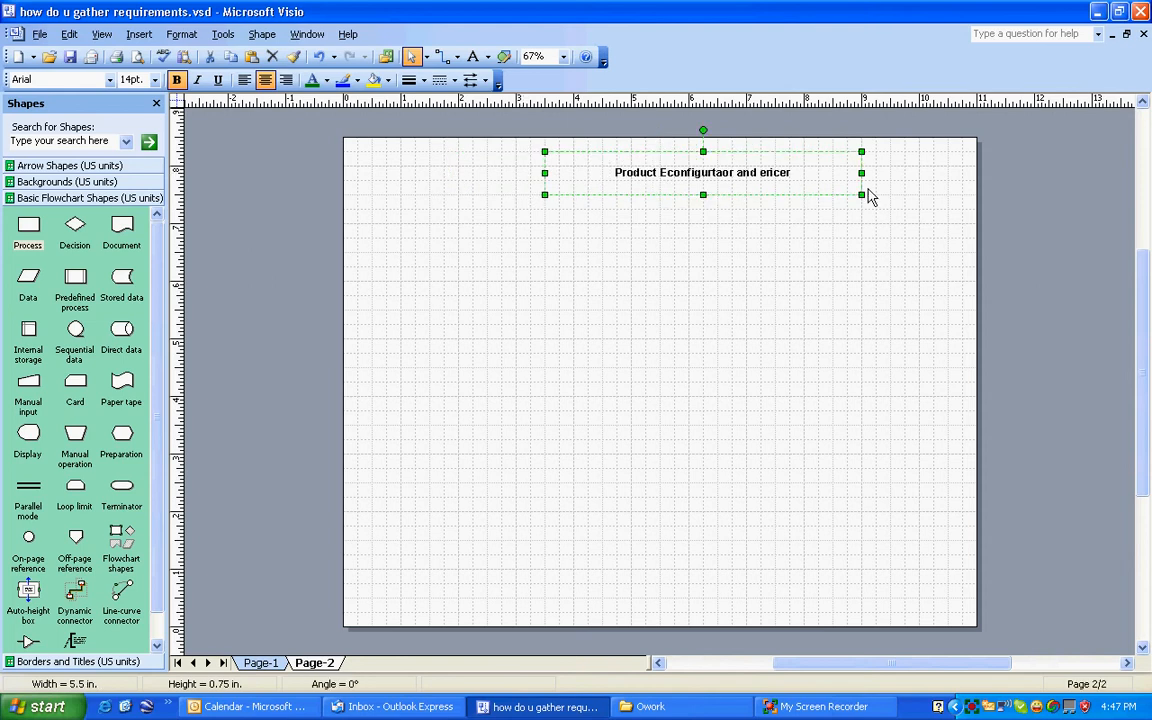
left_click_drag(861, 172, 760, 173)
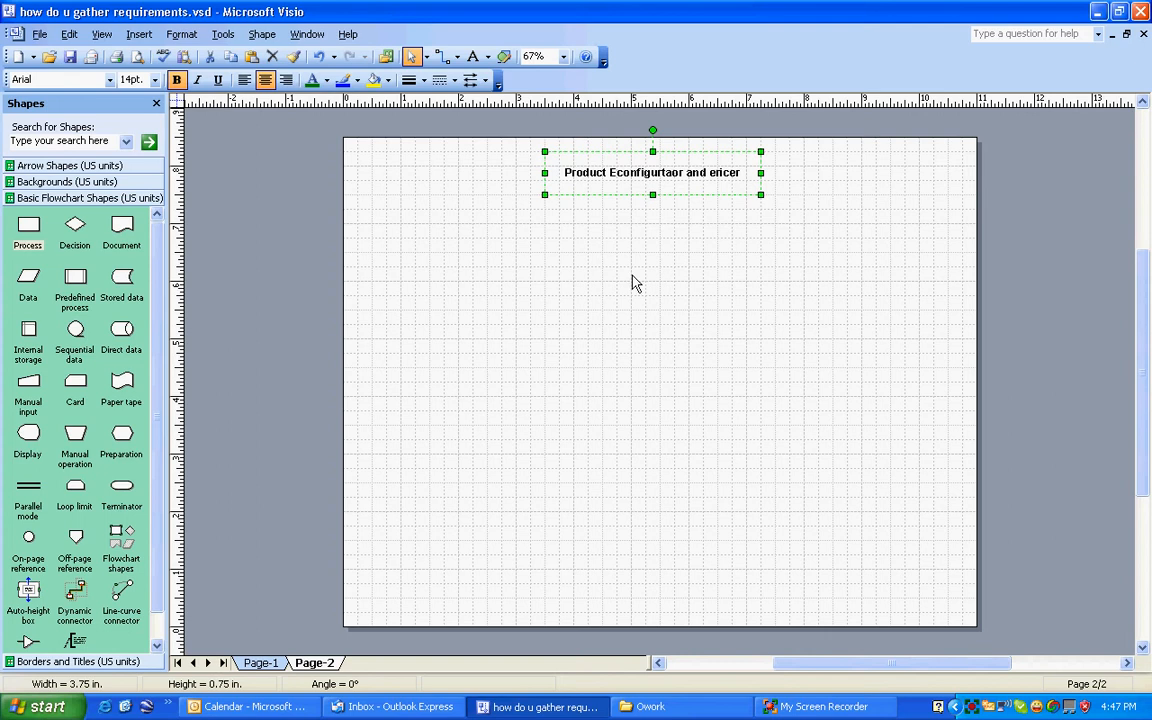
- Insert the missing capital P in the title's last word so it reads "ePricer"
left_click(711, 179)
left_click(714, 170)
double_click(714, 172)
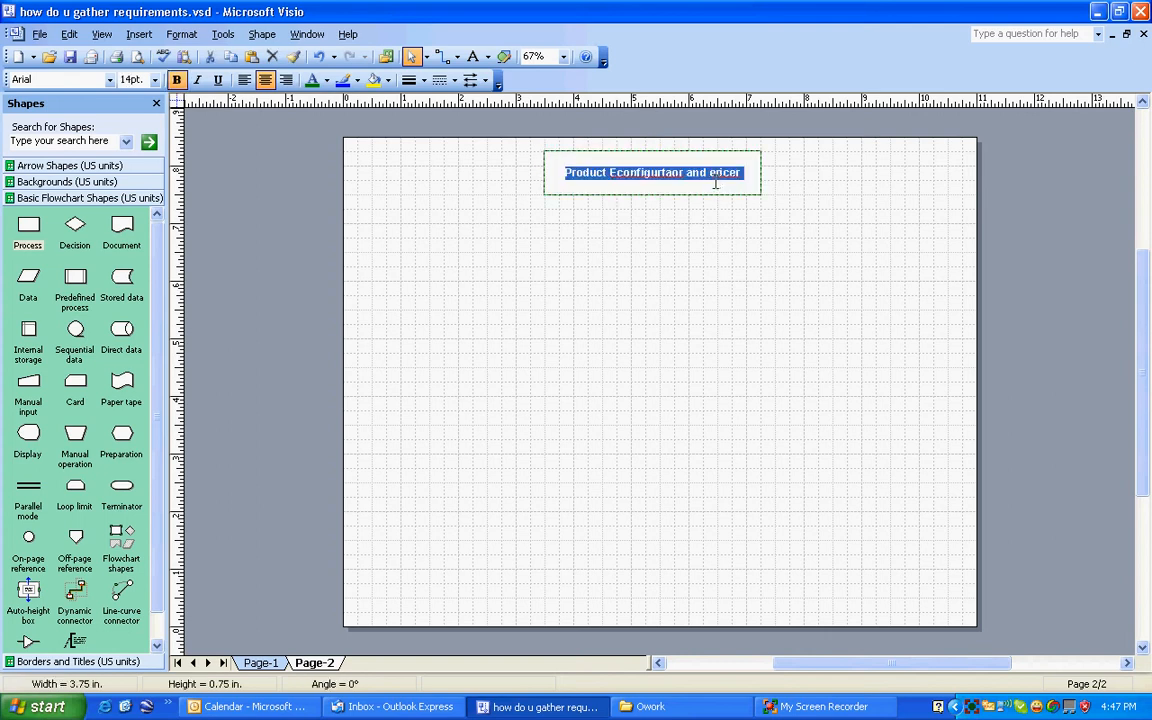
left_click(716, 176)
type("P")
left_click(730, 245)
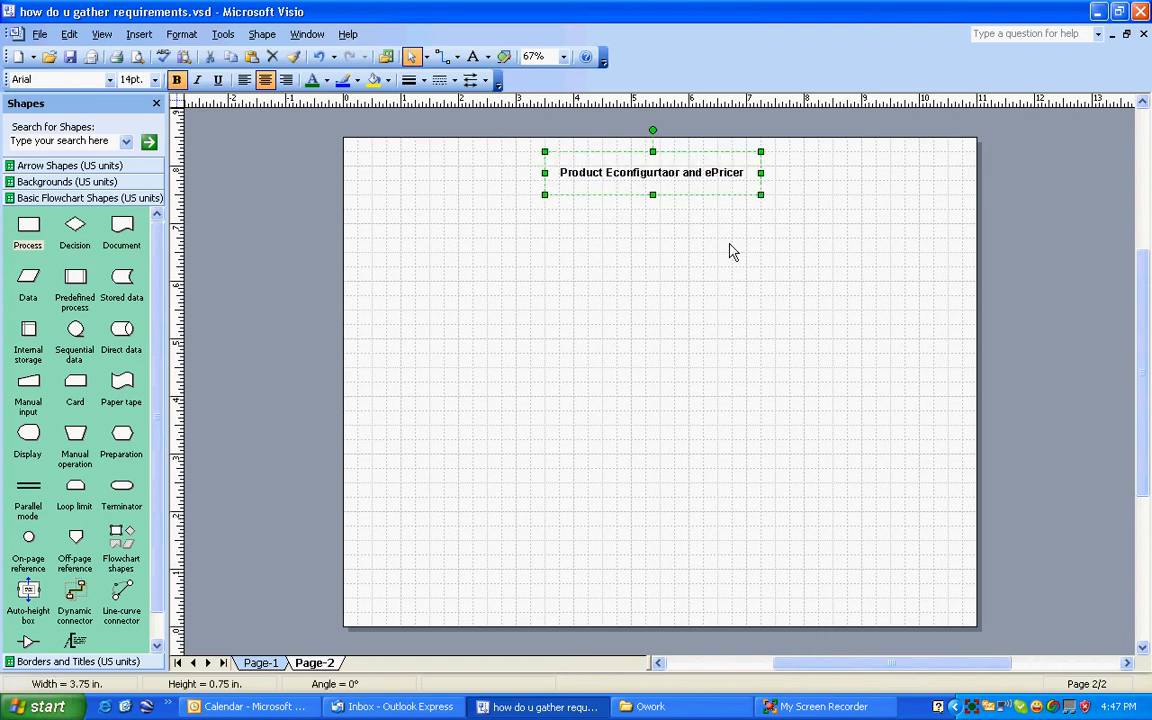
left_click(728, 244)
left_click(632, 168)
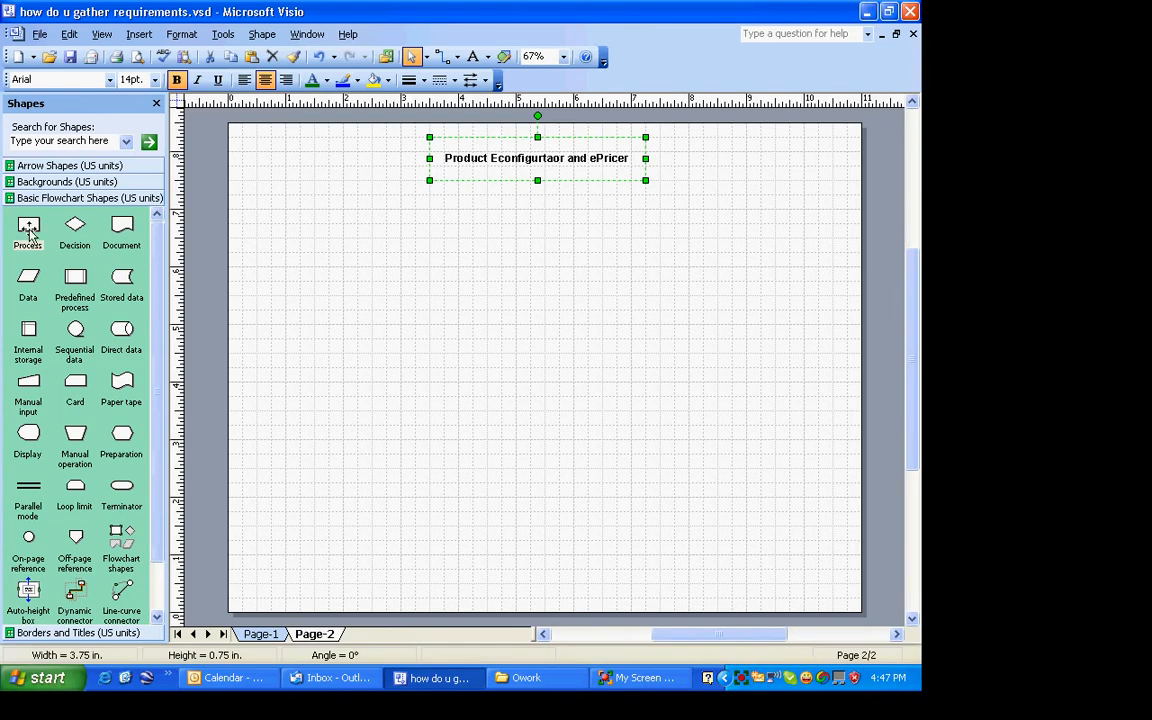
left_click_drag(28, 225, 343, 288)
left_click_drag(422, 308, 28, 235)
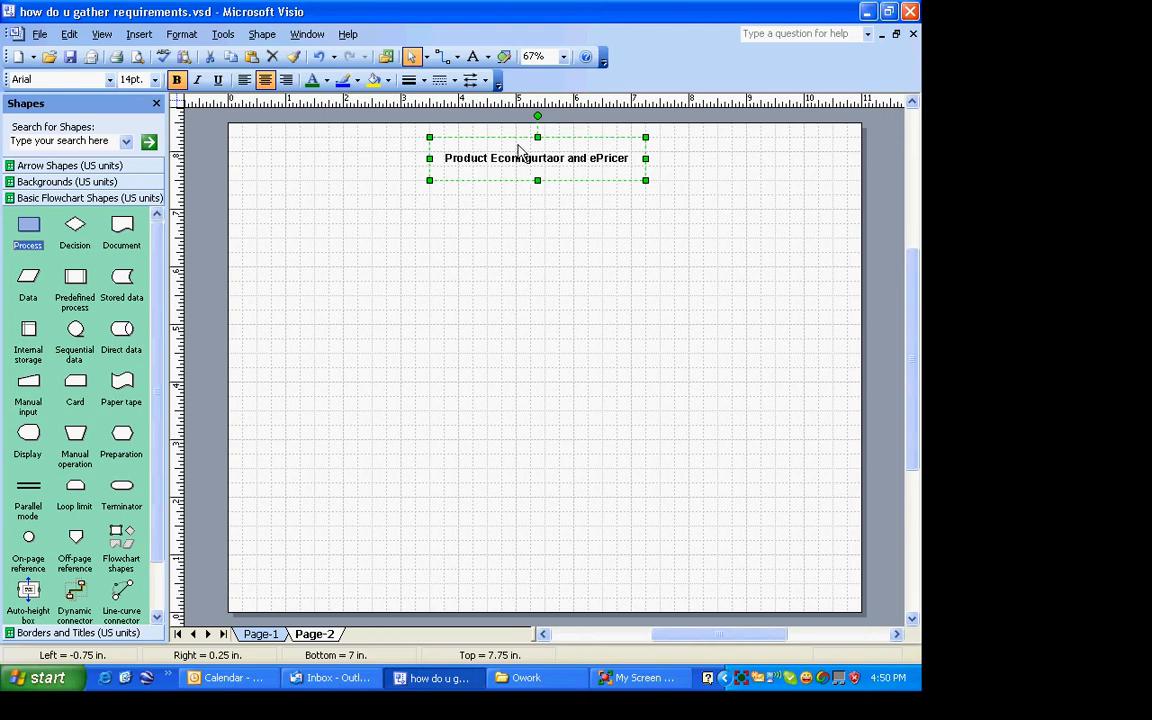
- Add a text box about 3.625 by 0.375 in below the title's left side reading "Product classes"
left_click(473, 56)
left_click_drag(357, 281, 494, 232)
type("Prod")
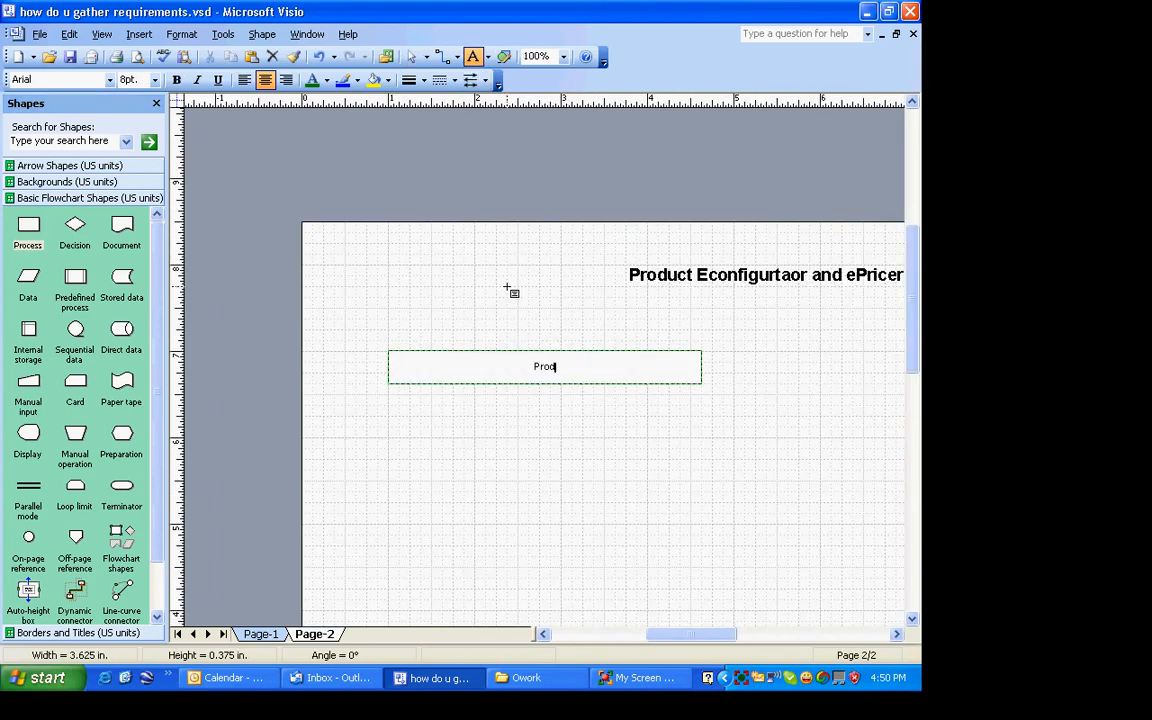
type("uct classes")
key("Escape")
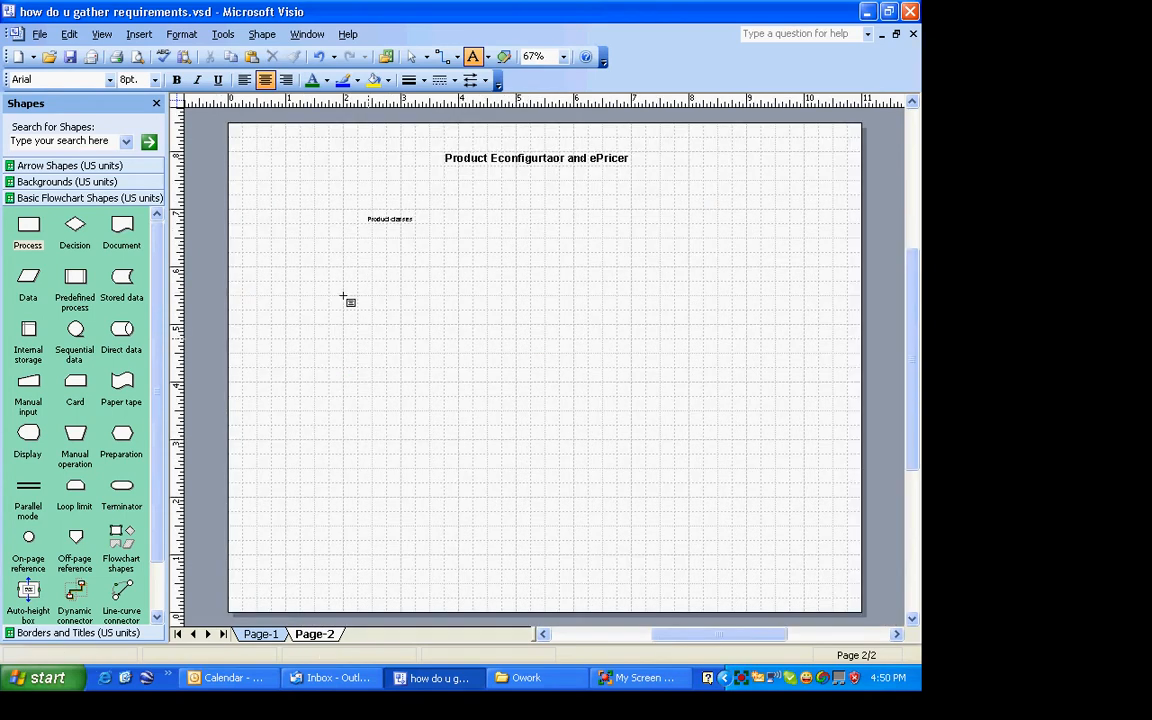
- Add a text box about 2.25 by 0.375 in under "Product classes" reading "Product attributes wth variable vaues"
left_click_drag(358, 232, 488, 252)
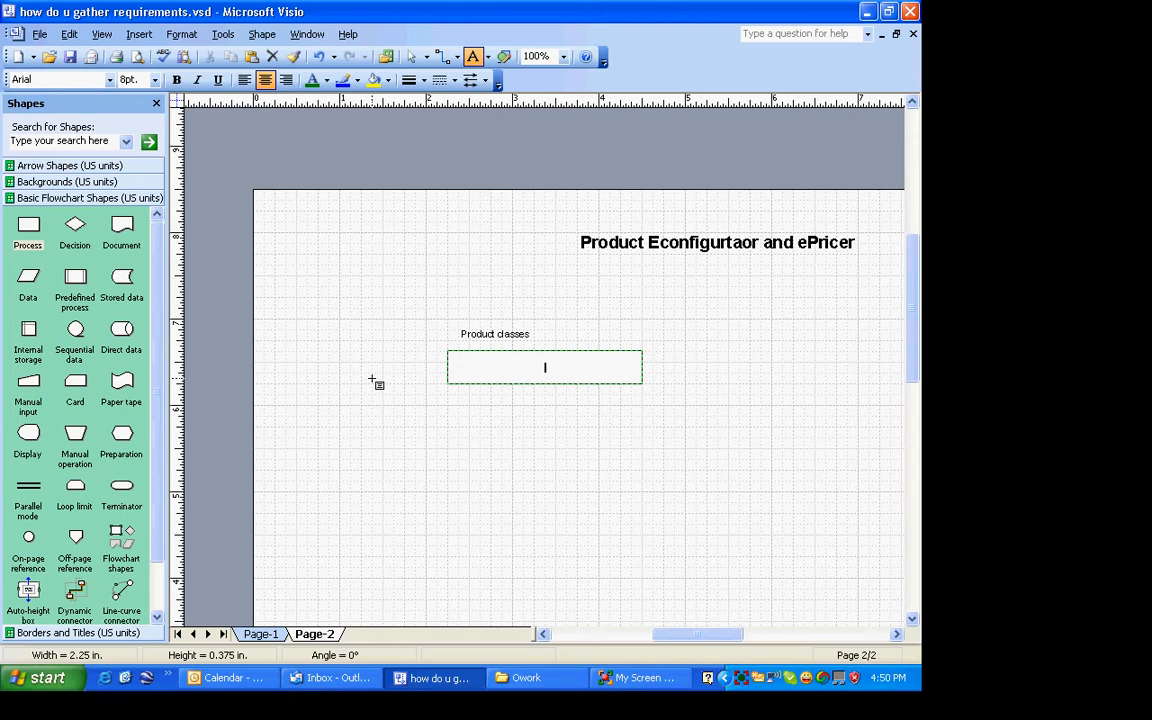
type("pRODUCT attributes wih variab")
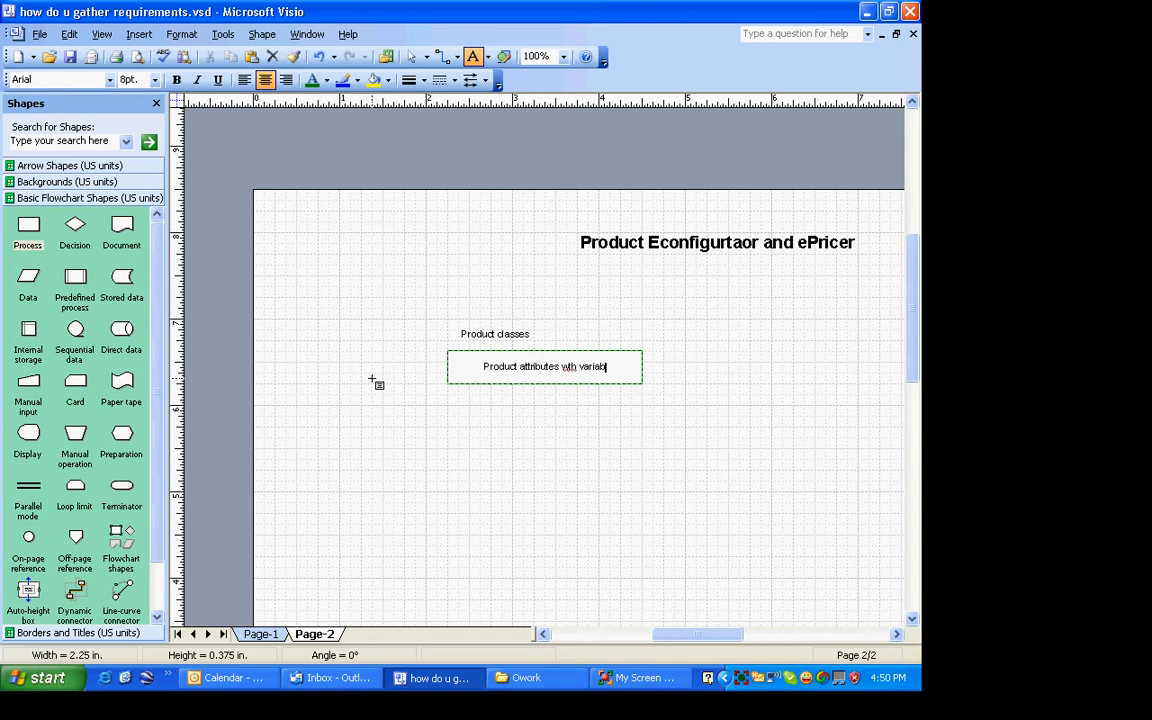
type("le vaues")
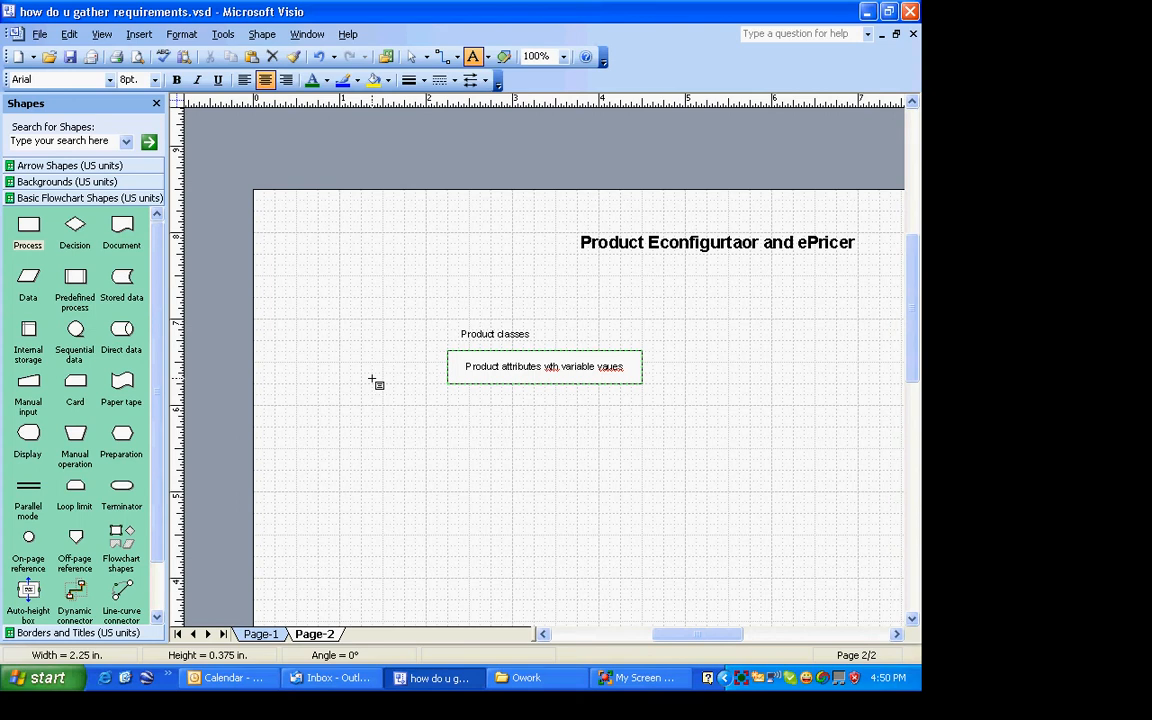
- Add a text box about 2.625 by 0.375 in below the product attributes line reading "Hierarchical products"
left_click_drag(447, 405, 675, 437)
type("Hier")
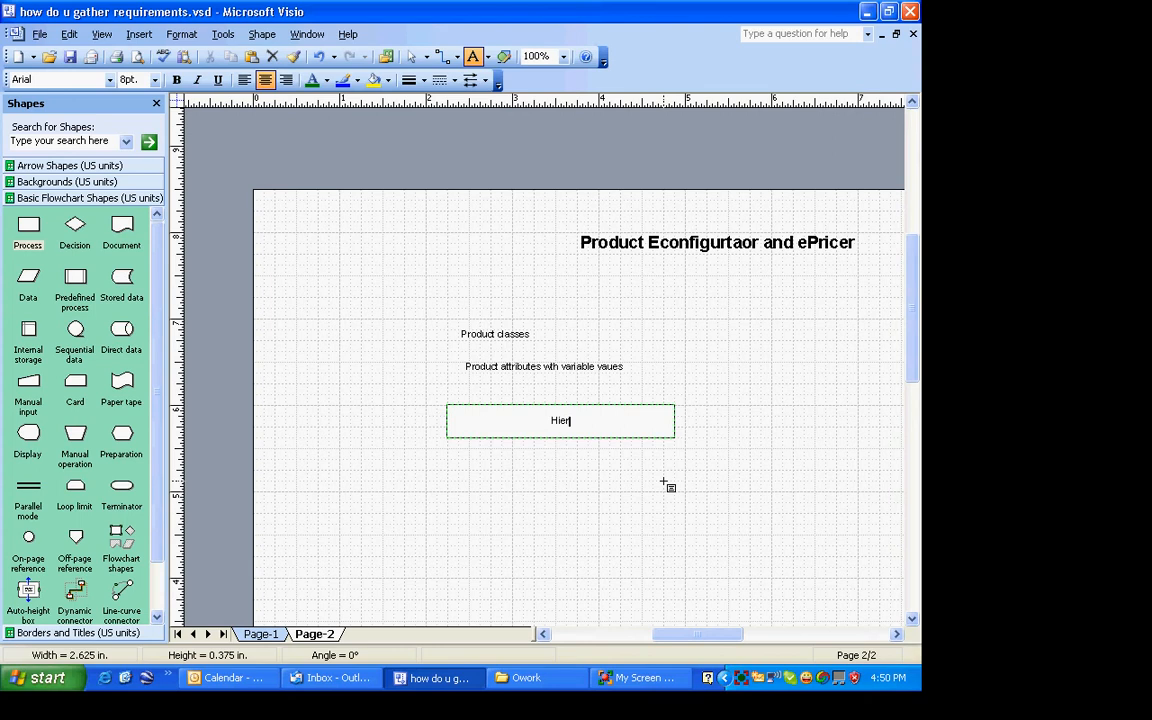
type("archical products")
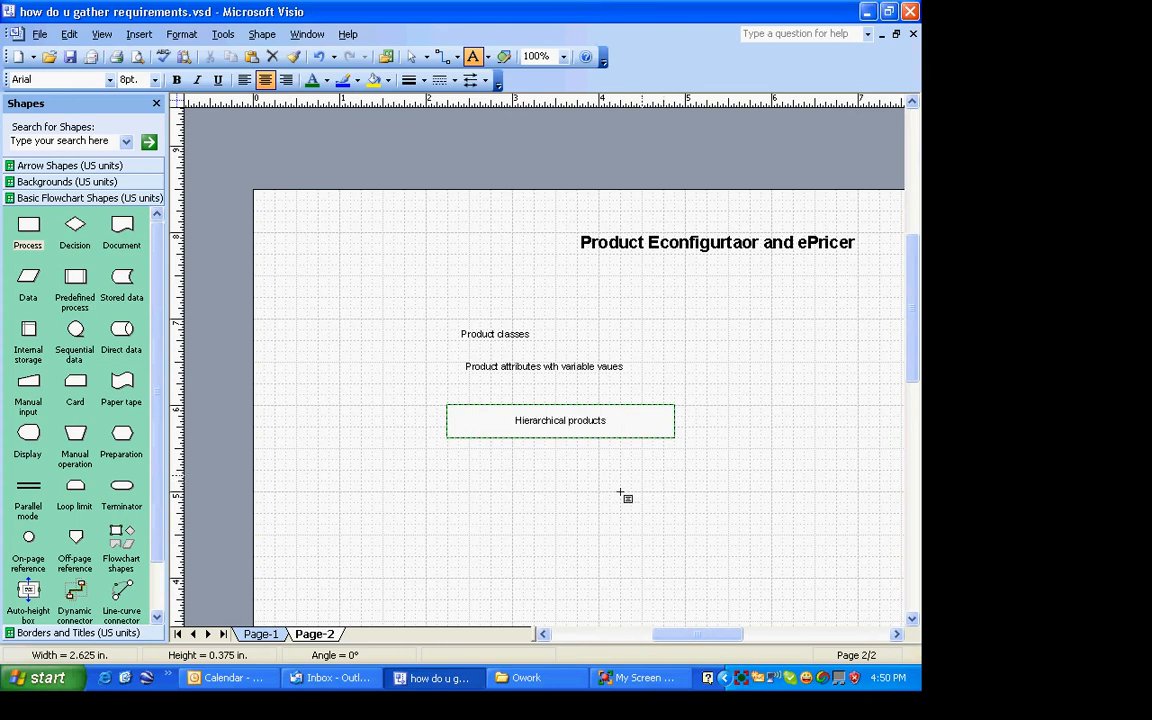
- Left-align the text of the "Hierarchical products" and product attributes text boxes
left_click(244, 79)
left_click(490, 366)
left_click(490, 366)
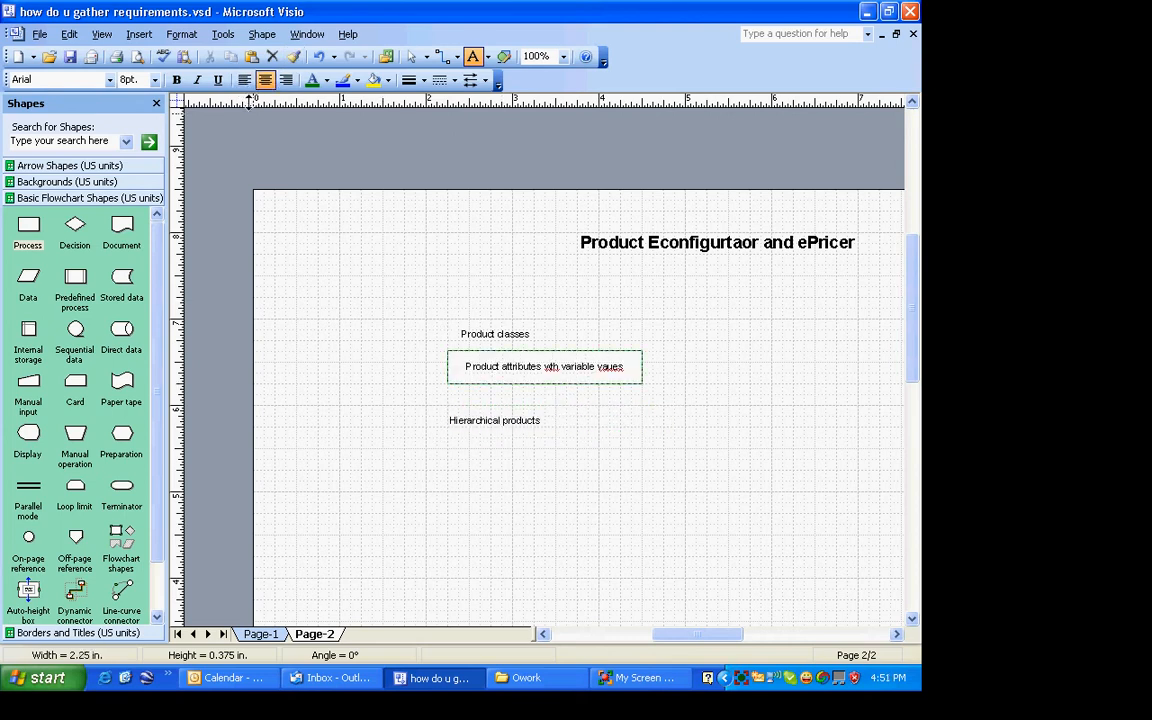
left_click(247, 82)
- Narrow the "Product classes" text box to 2.375 in, matching the left edge of the lines below, and left-align its text
left_click(472, 332)
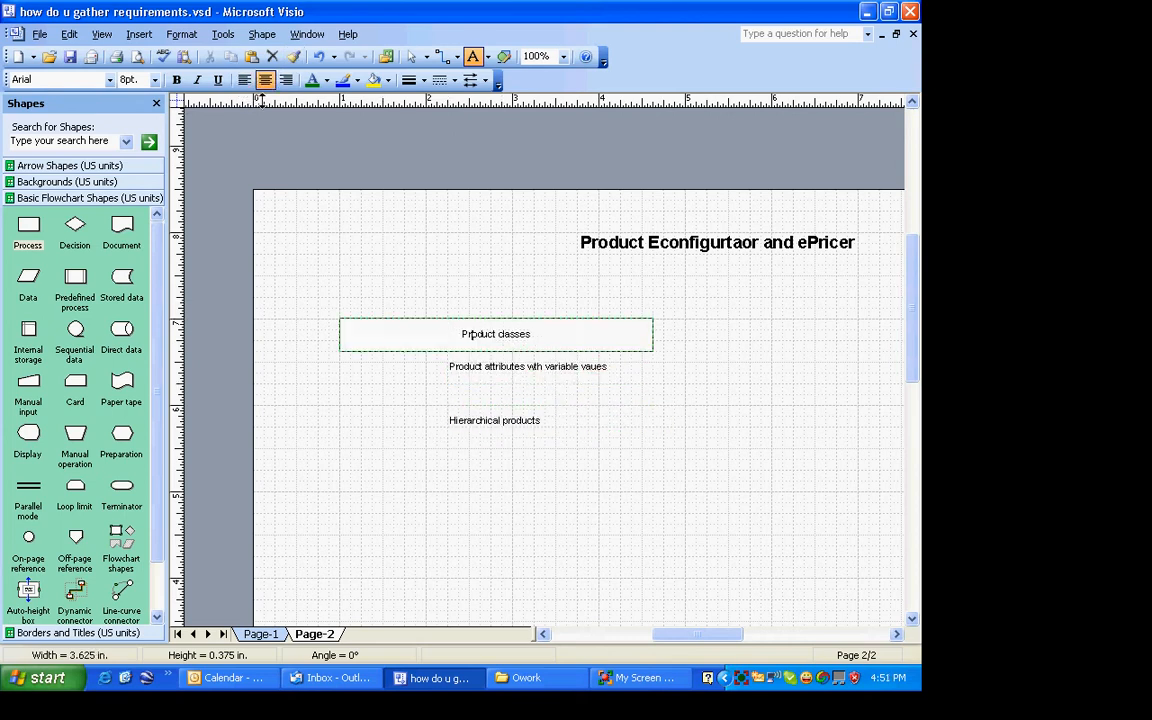
left_click(405, 322)
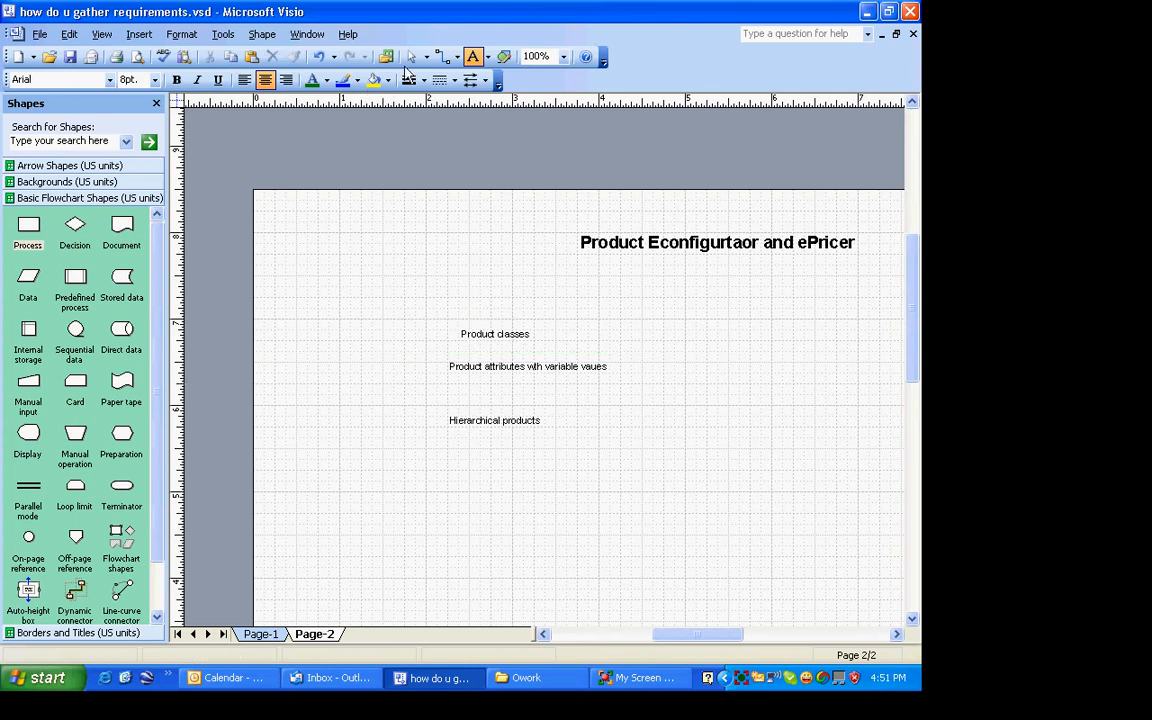
left_click(411, 56)
left_click(483, 337)
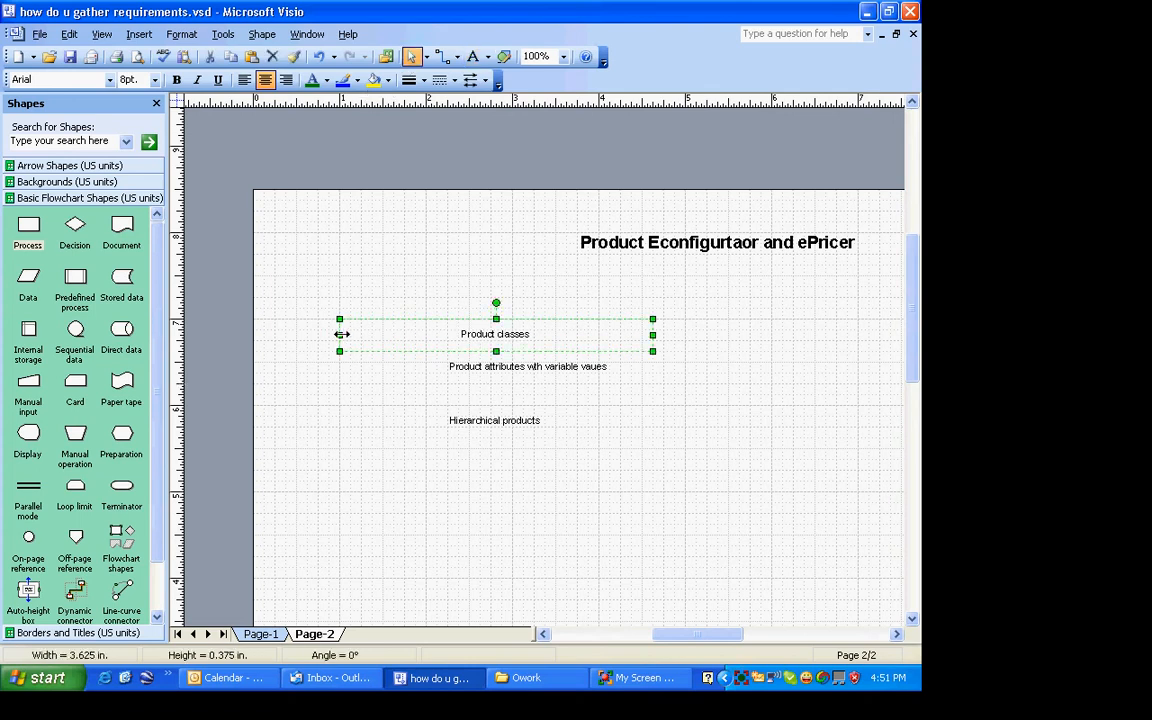
left_click_drag(345, 339, 451, 339)
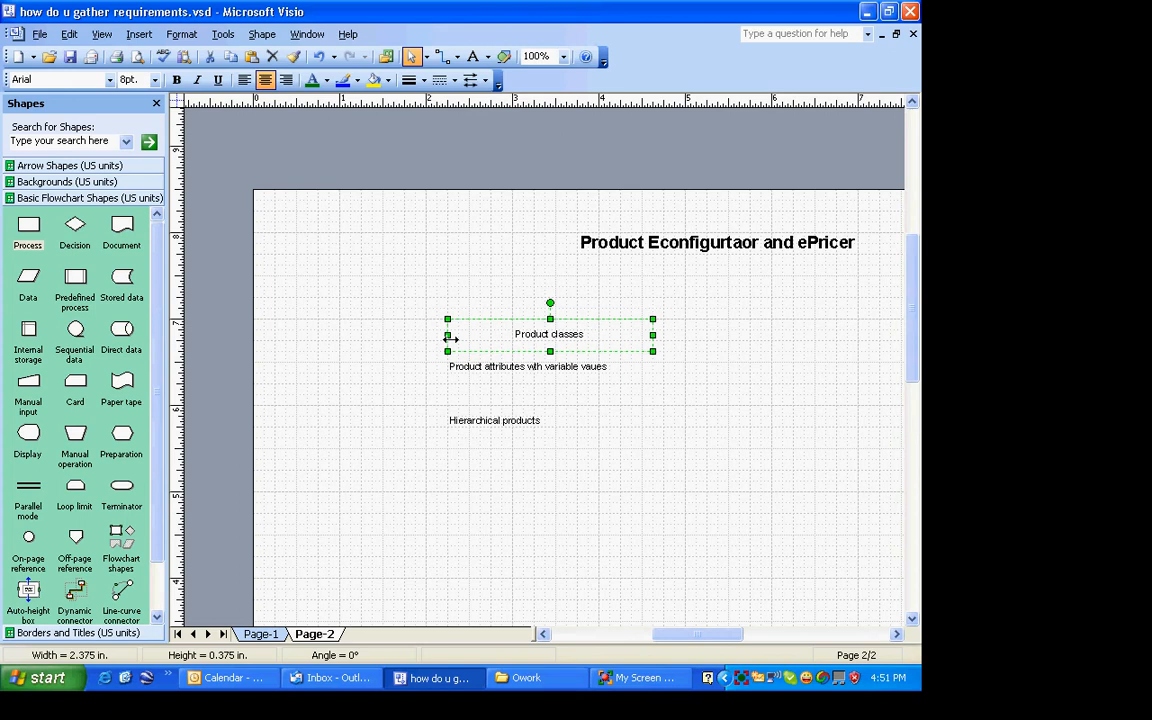
left_click(244, 79)
- Move the "Hierarchical products" text box slightly up, closer to the product attributes line
left_click(427, 463)
left_click_drag(479, 416, 478, 411)
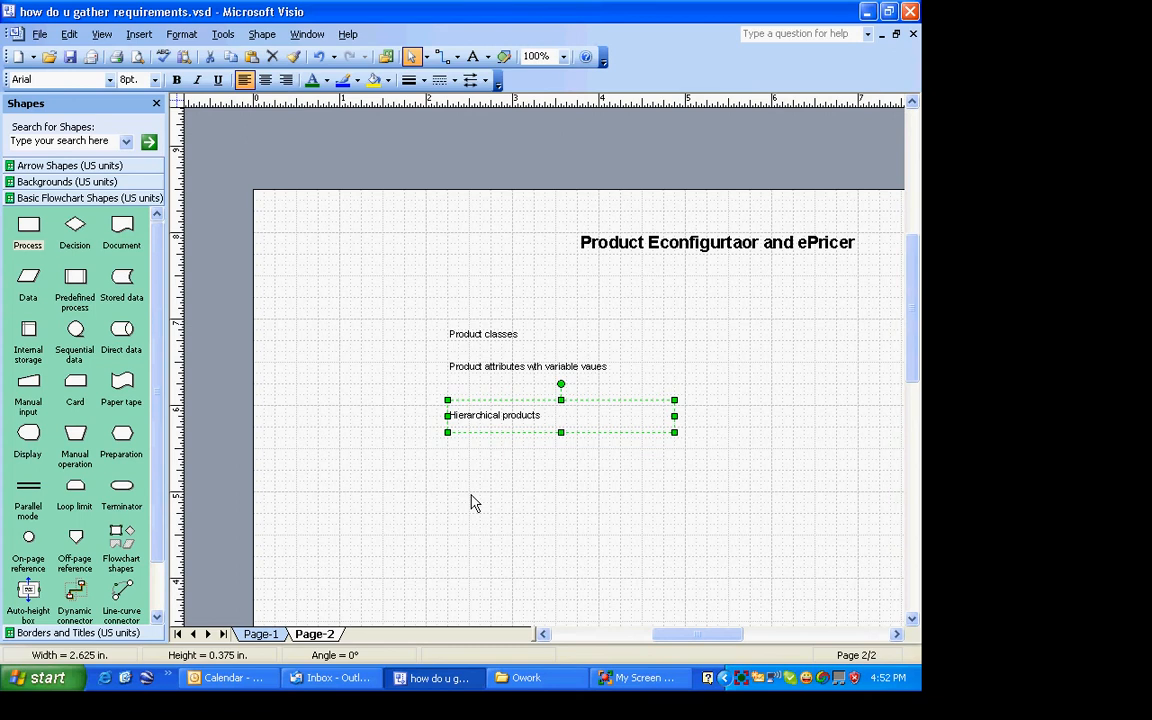
- Add a left-aligned text box about 1.75 by 0.25 in below "Hierarchical products" reading "Product Bundles"
key("ctrl+2")
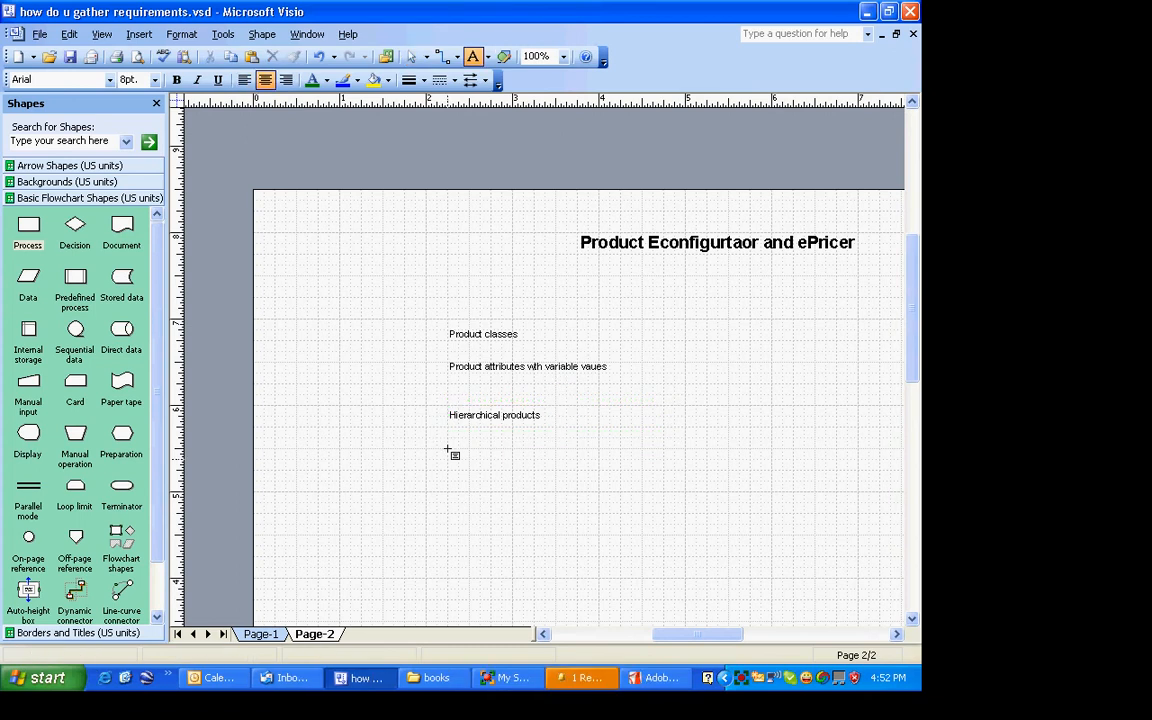
left_click_drag(448, 450, 599, 470)
type("P")
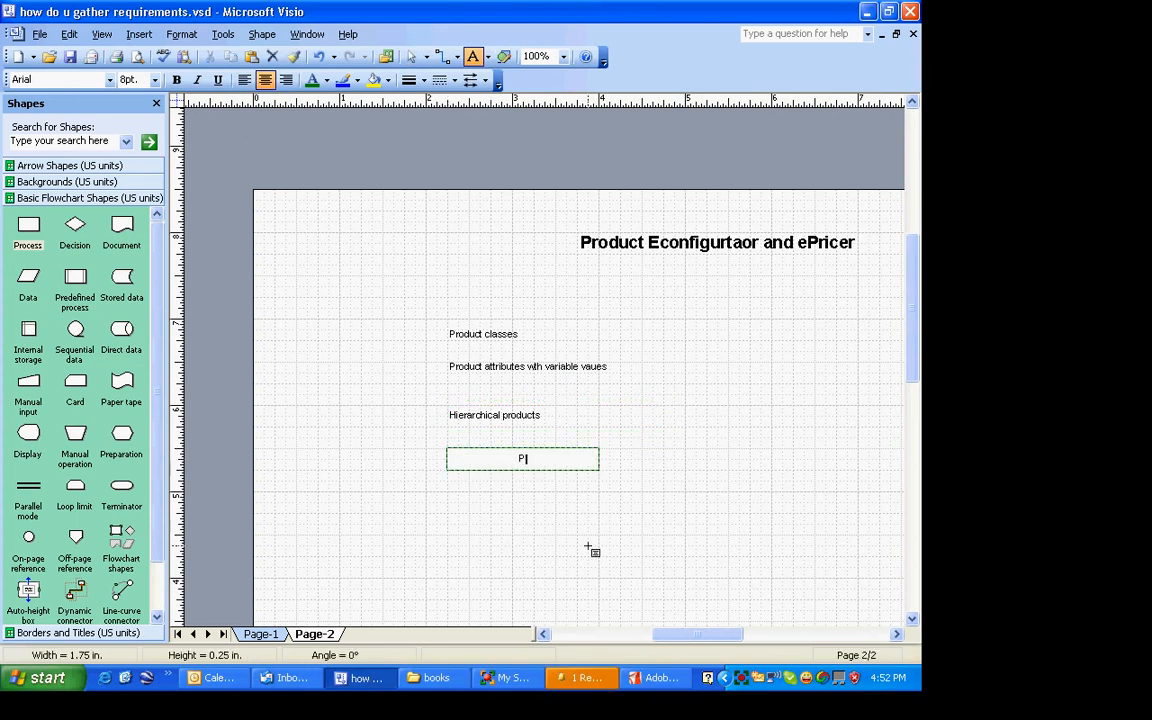
type("roduct Bundles")
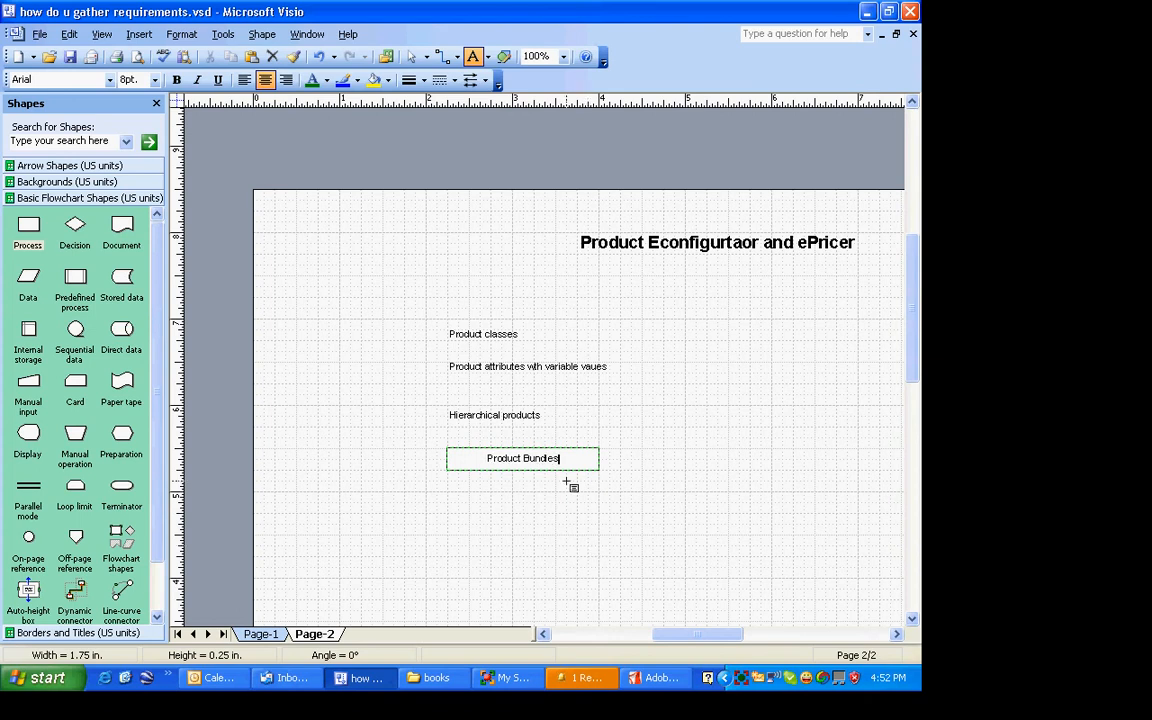
left_click(244, 80)
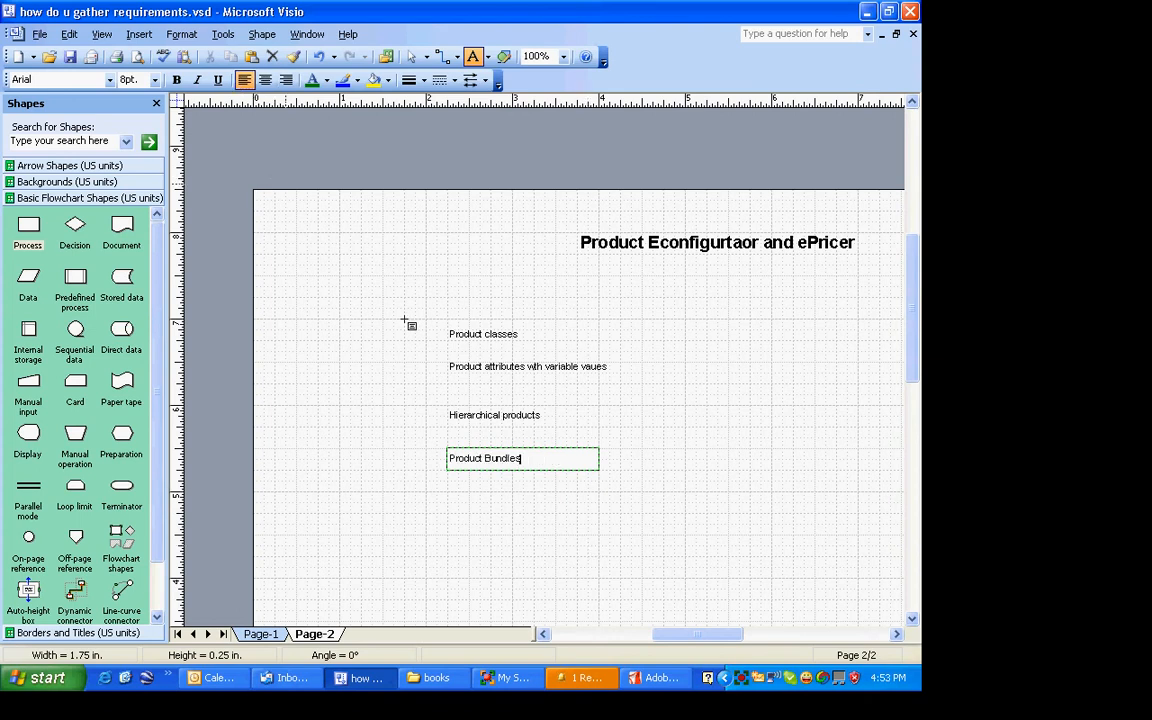
- Look up the Build Customizable Products chapter of the Product Administration Guide in Adobe Reader, and return to the Visio drawing
left_click(655, 678)
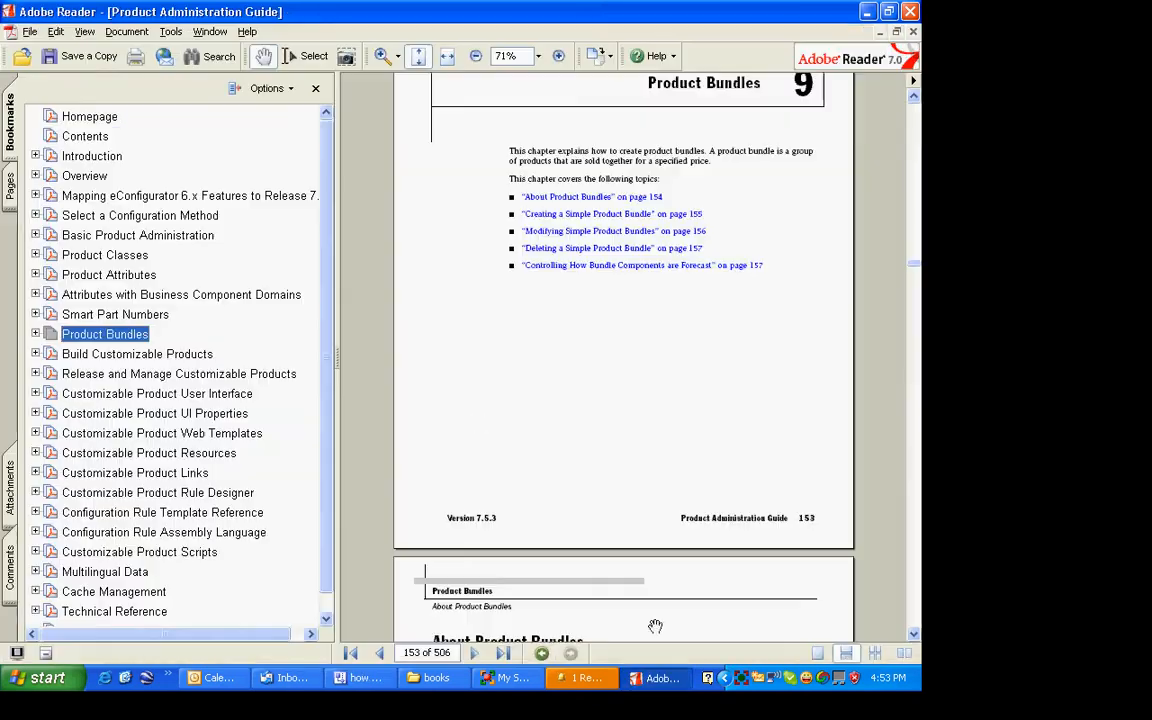
left_click(118, 356)
left_click(506, 679)
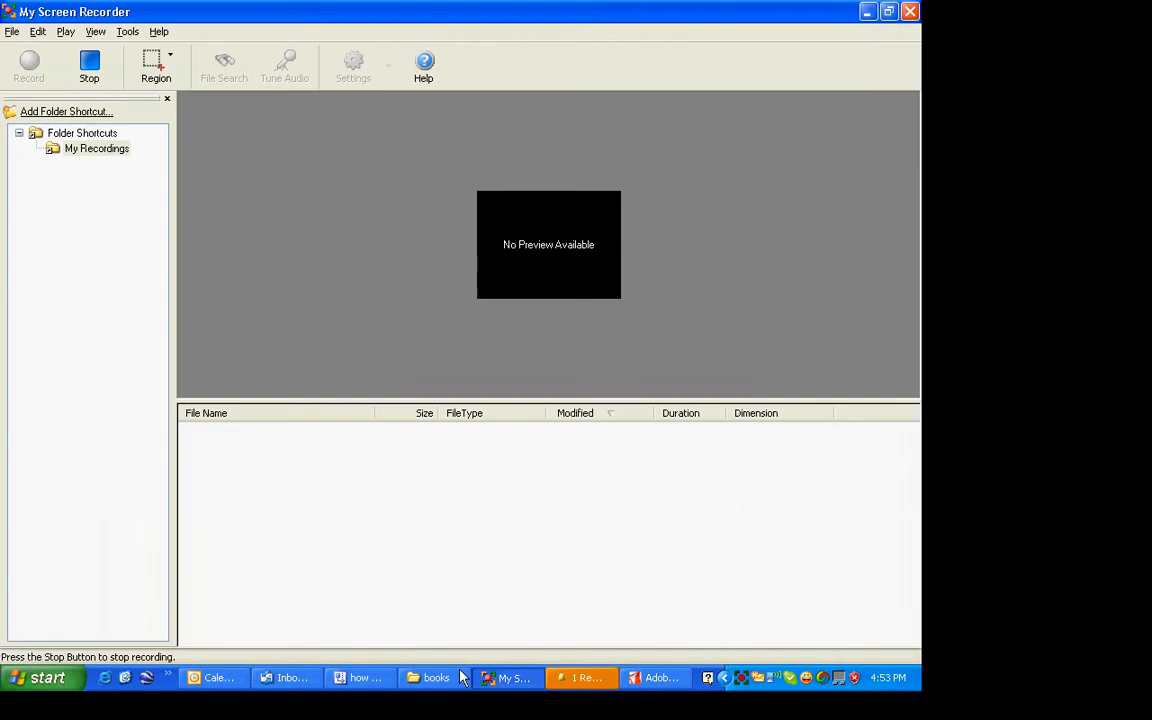
left_click(368, 682)
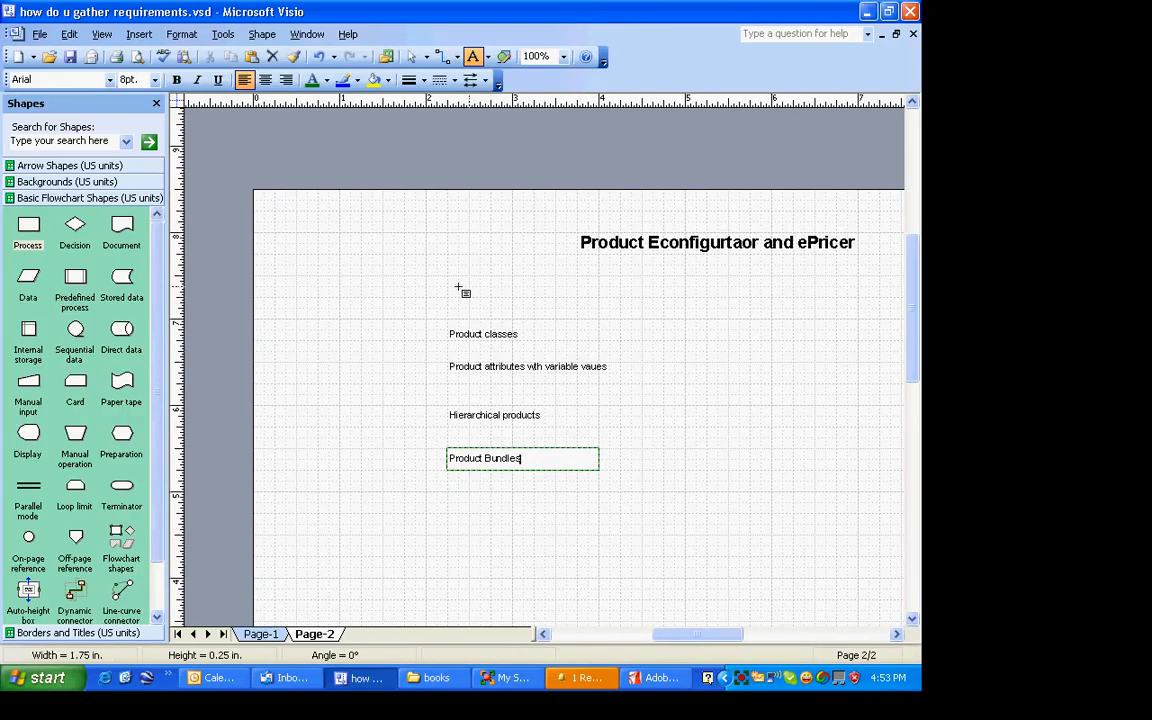
- Add a left-aligned text box about 2.375 by 0.375 in above "Product classes" reading "Smple and Complex Products"
left_click_drag(448, 289, 652, 330)
type("S")
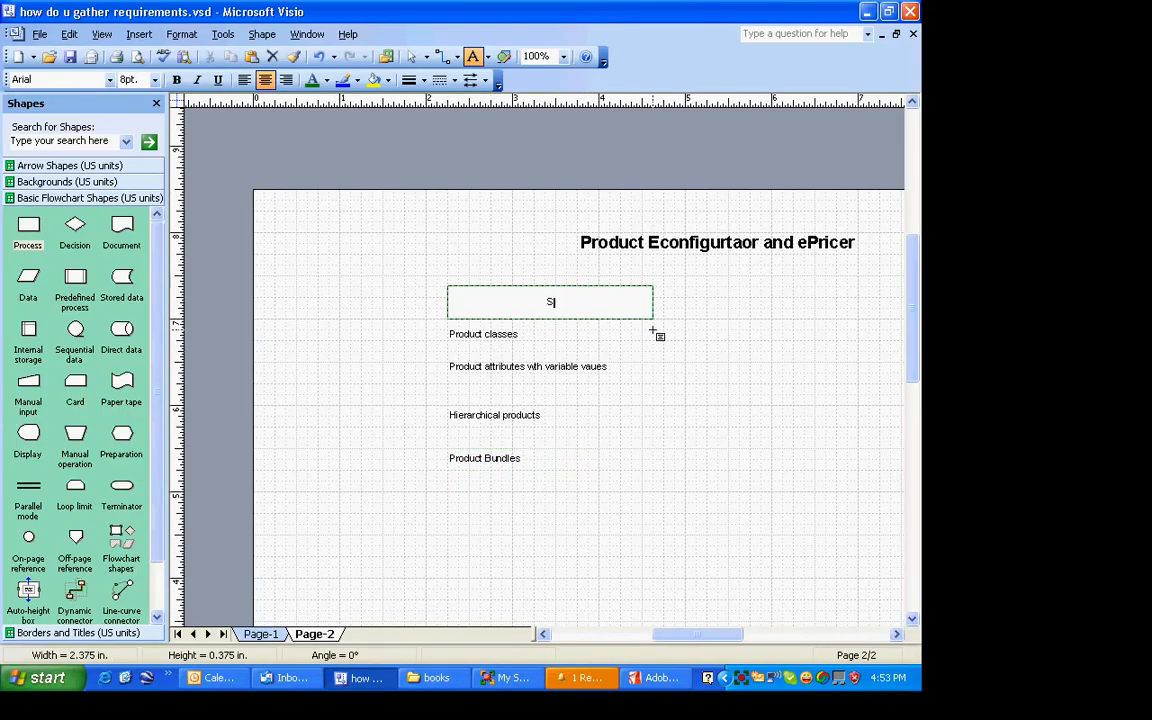
type("mple and Complex Pro")
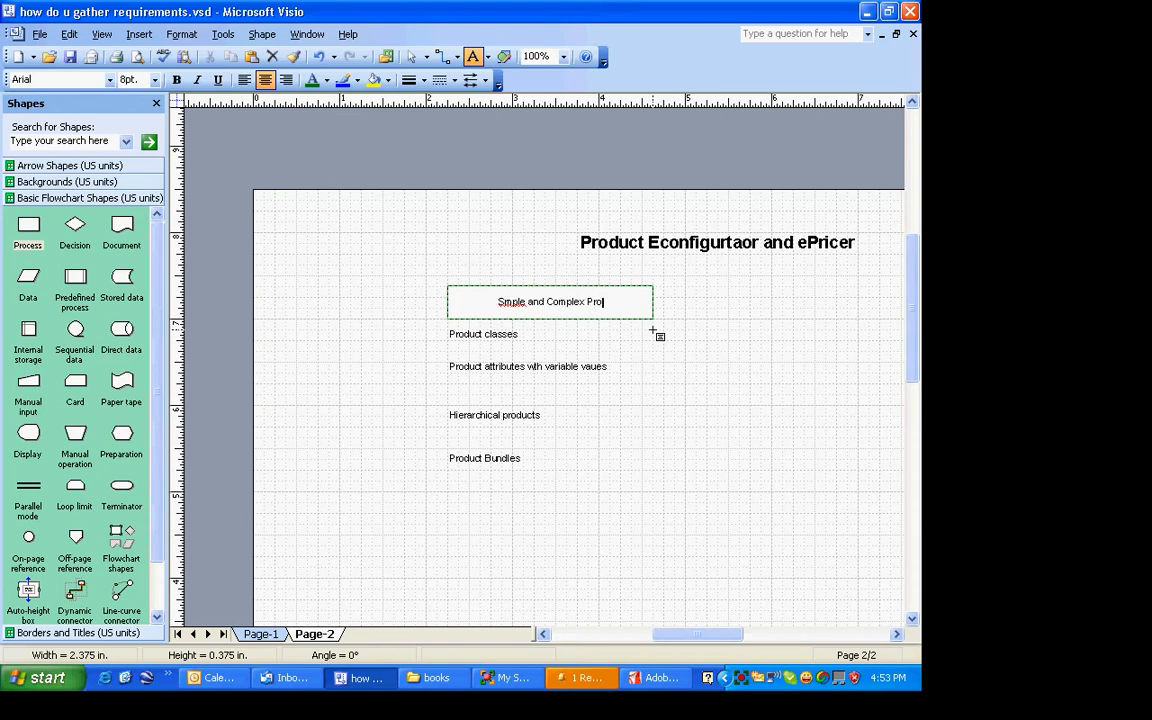
type("ducts")
key("Escape")
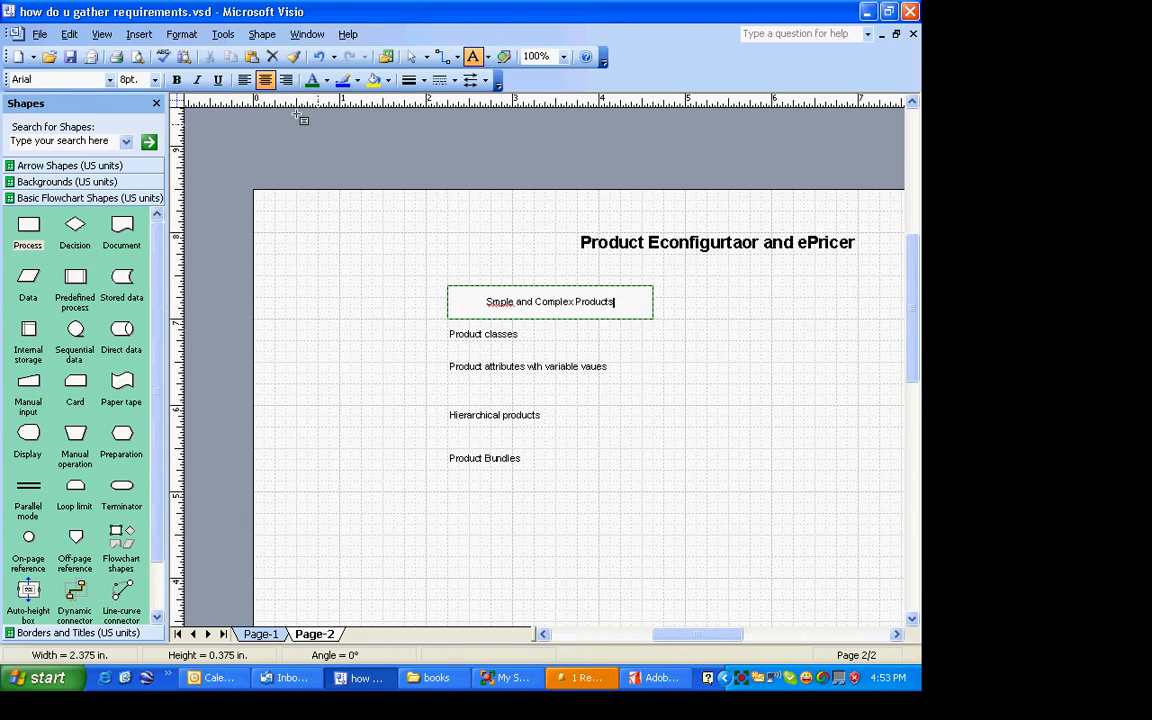
left_click(244, 80)
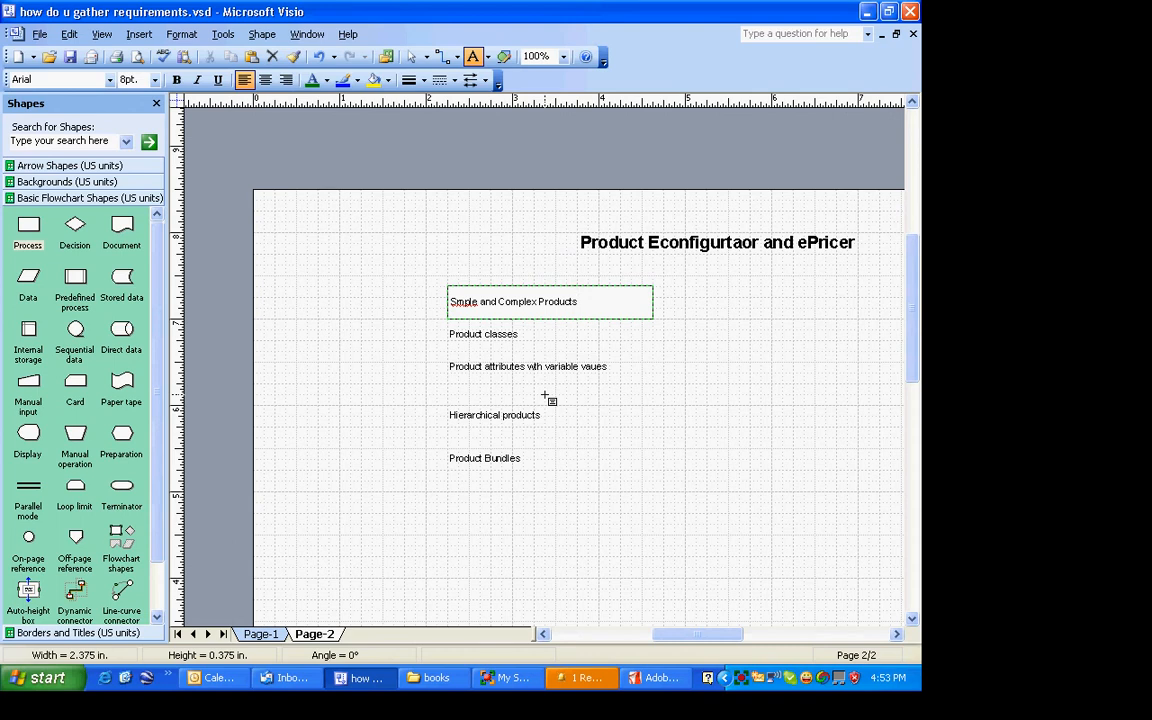
- Look through the Product Classes, Product Attributes, Product Bundles and Smart Part Numbers chapters in Adobe Reader, and return to the Visio drawing
left_click(650, 678)
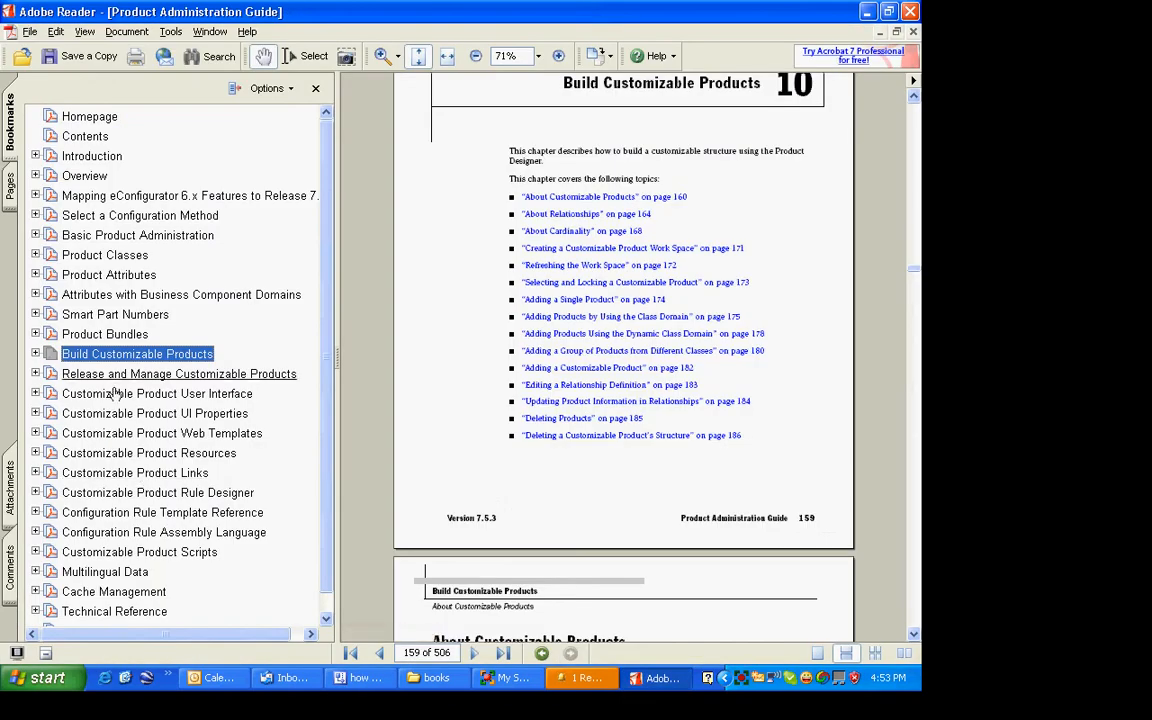
left_click(90, 256)
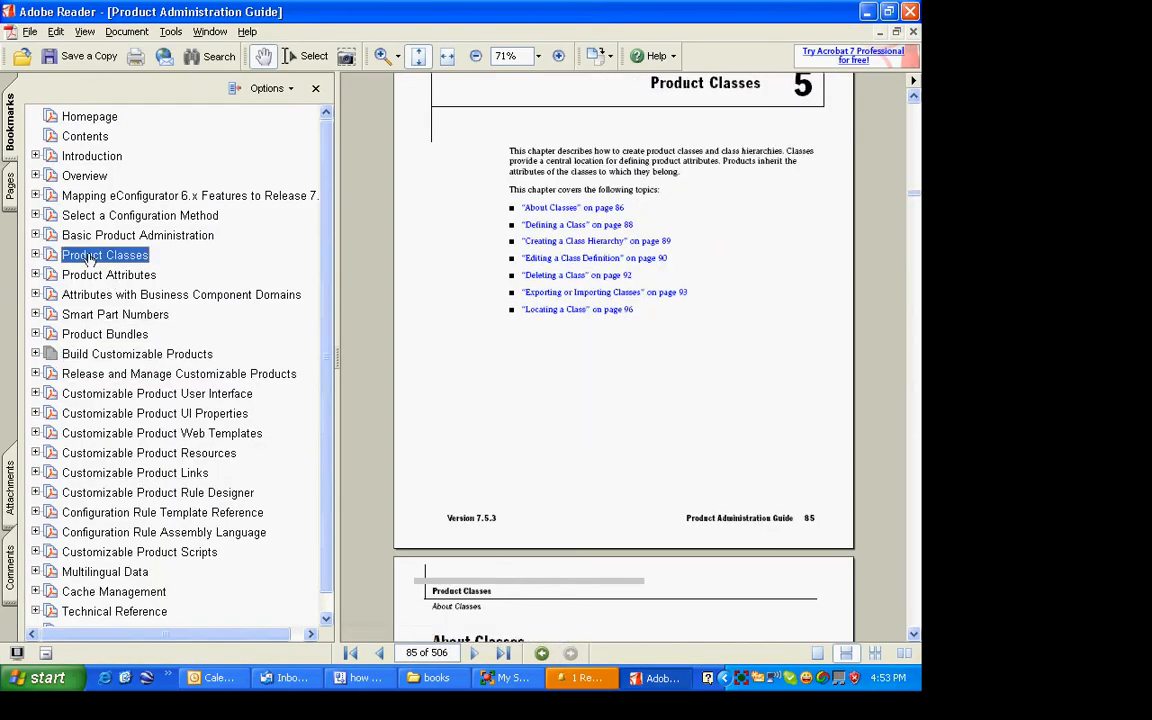
left_click(540, 208)
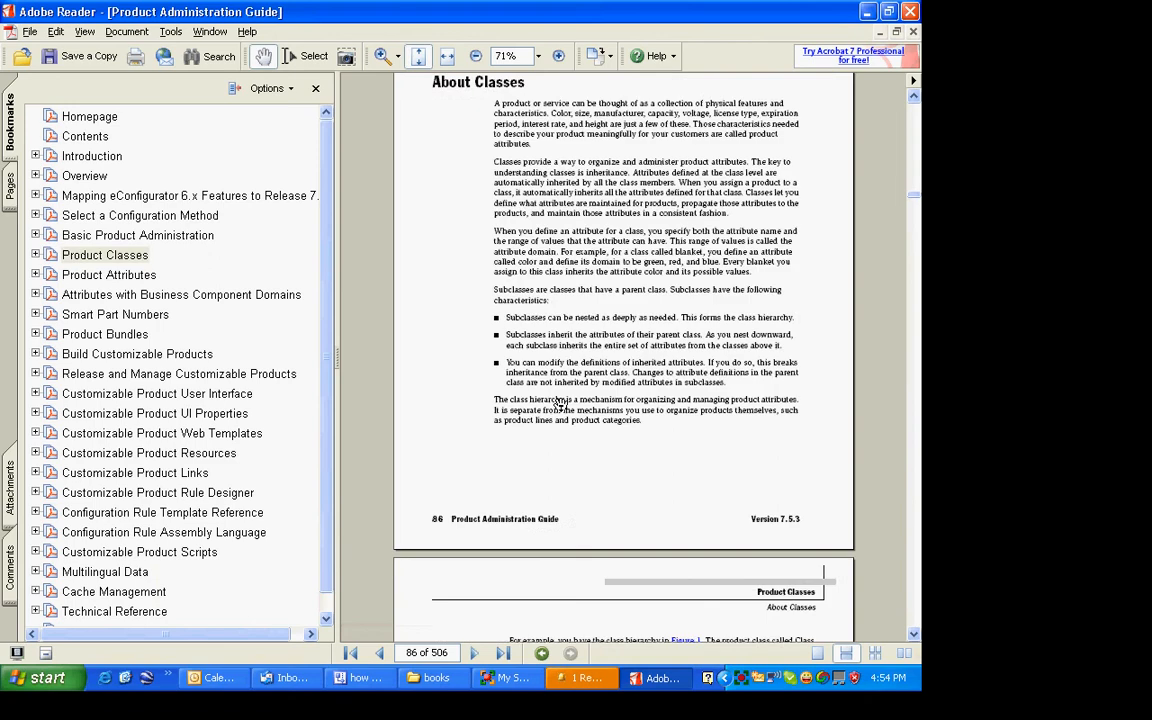
left_click(491, 99)
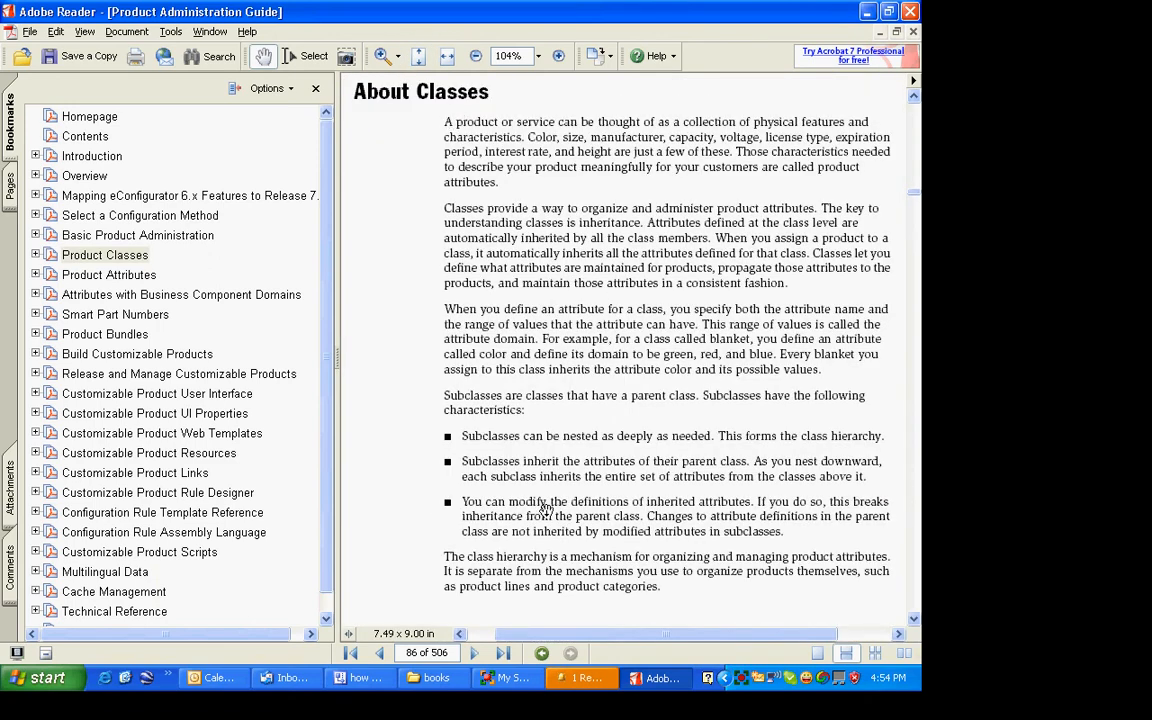
left_click(118, 282)
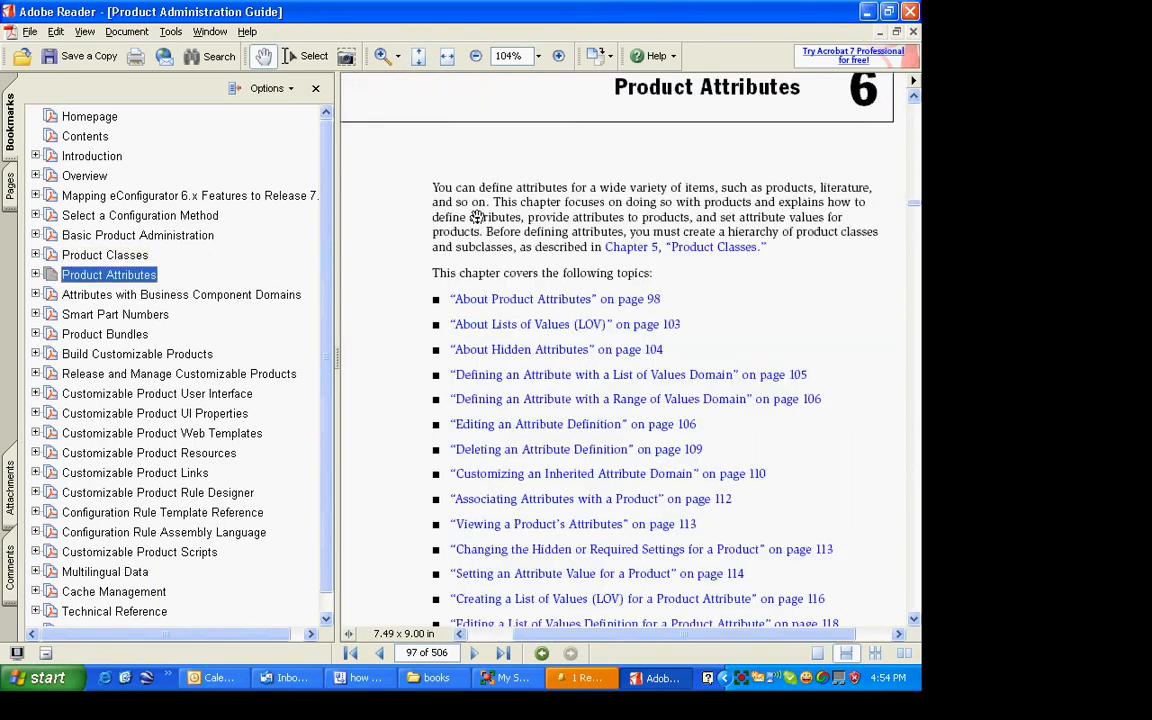
left_click(460, 297)
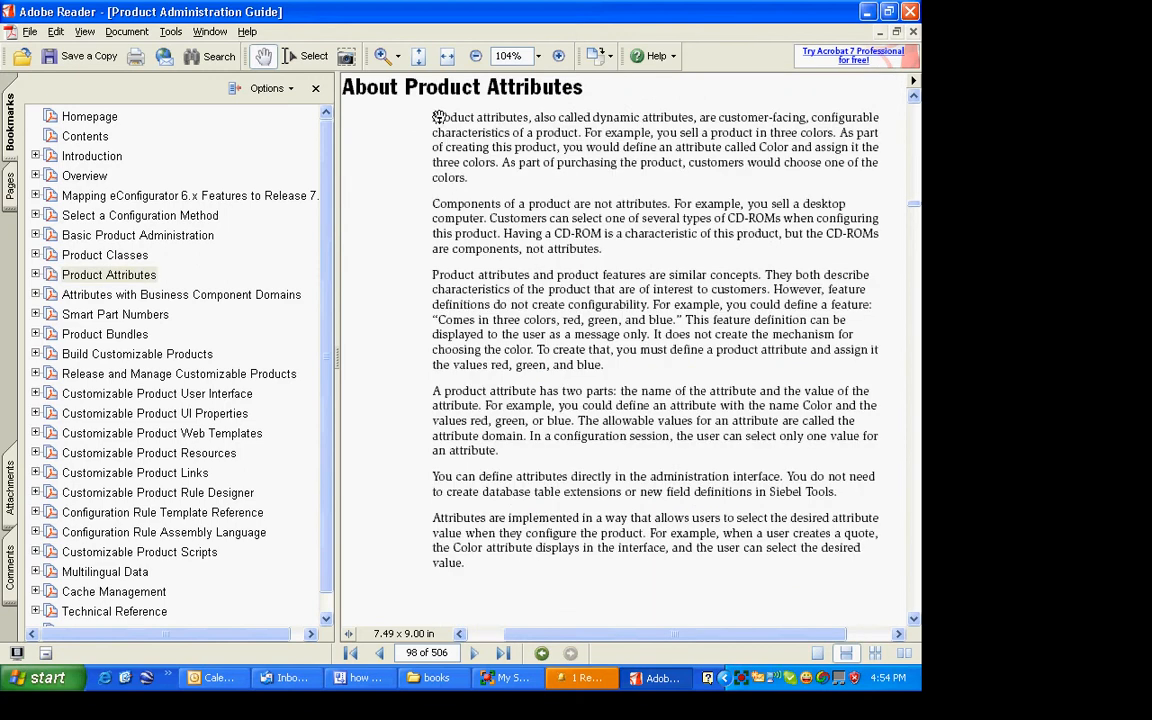
left_click(90, 335)
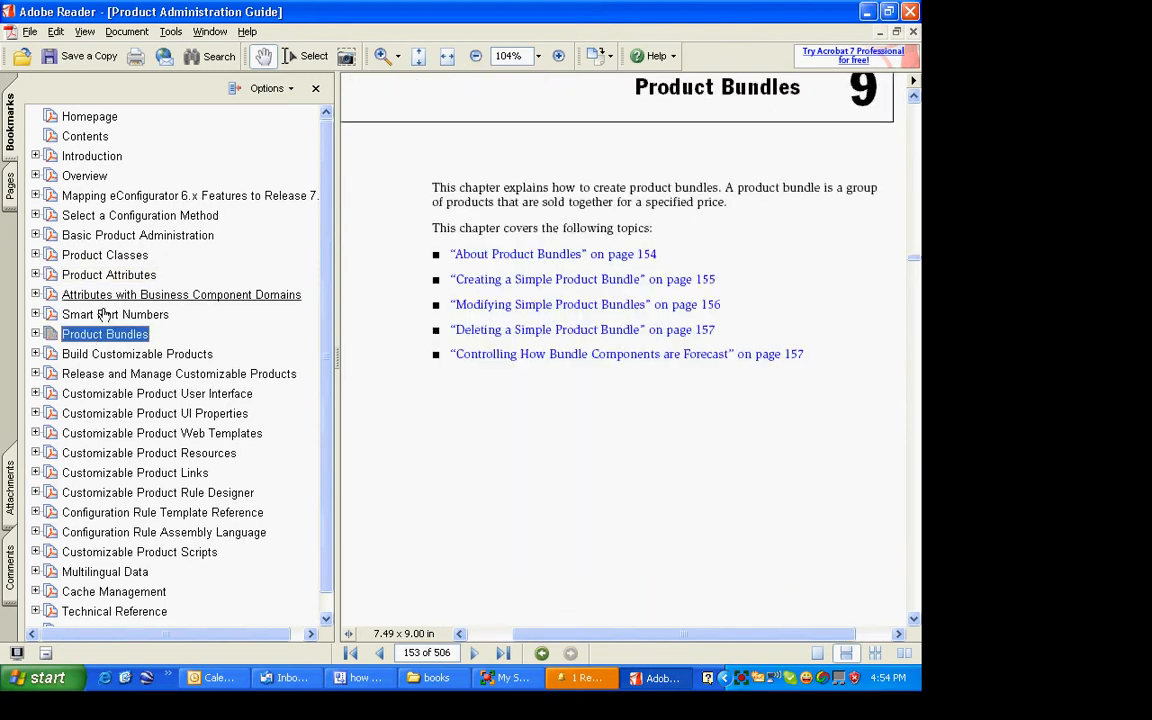
left_click(125, 314)
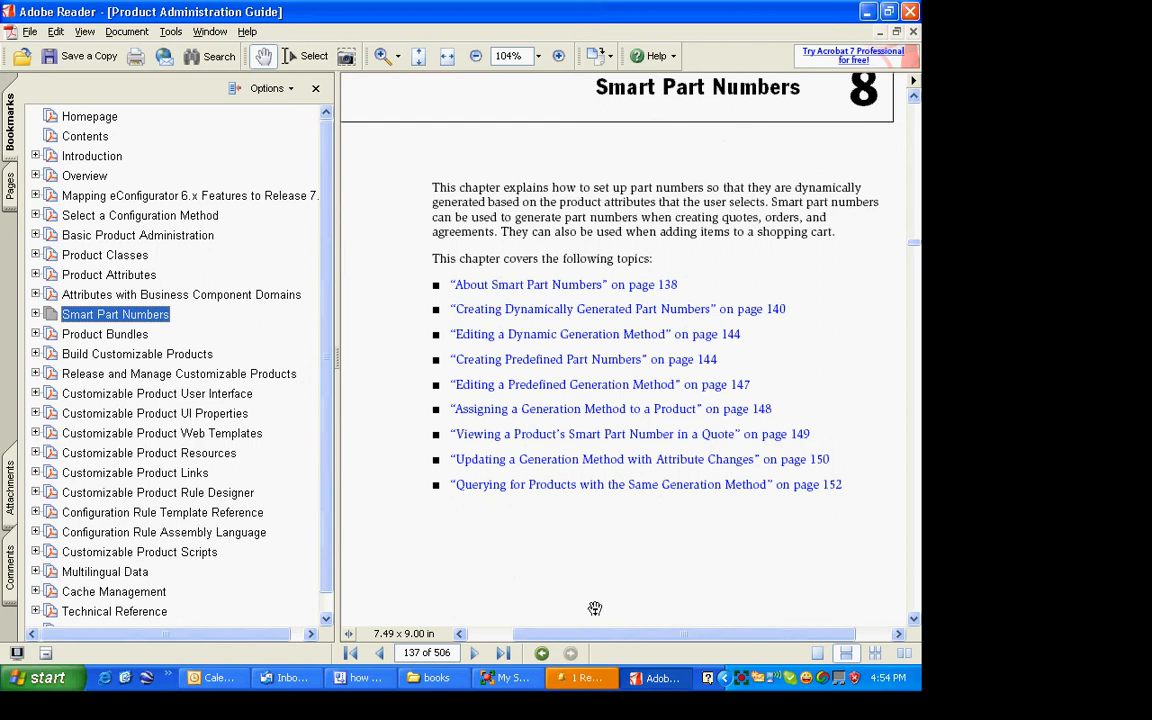
left_click(507, 678)
left_click(362, 678)
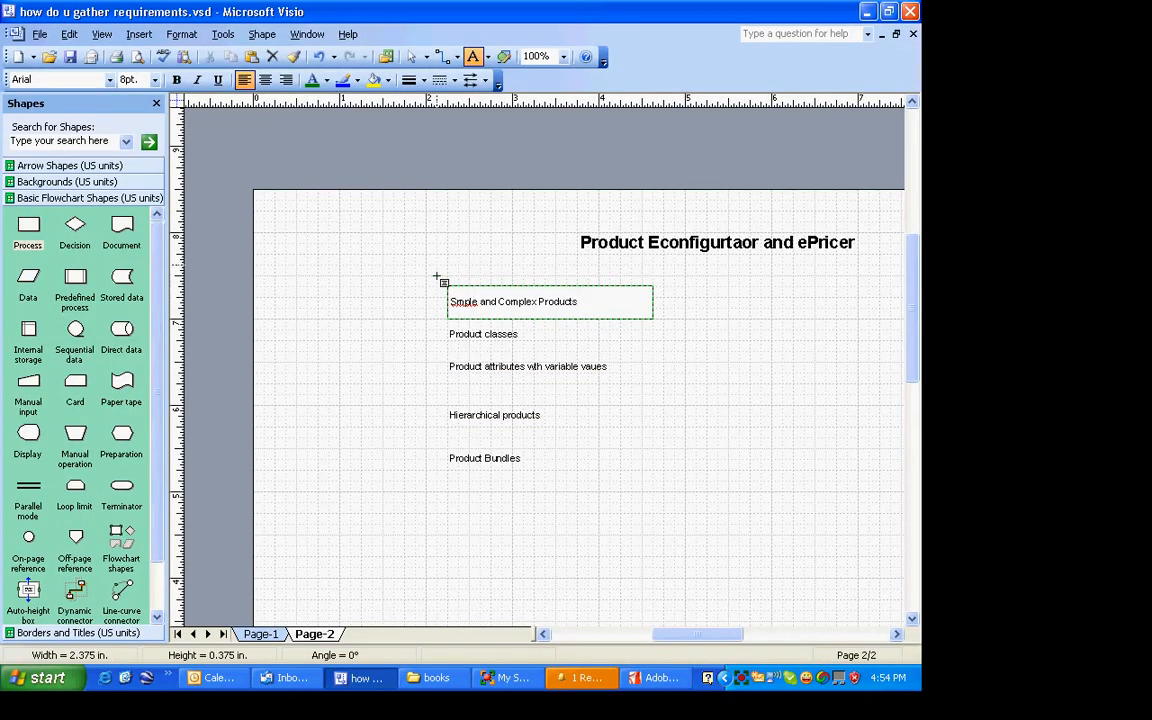
left_click(375, 250)
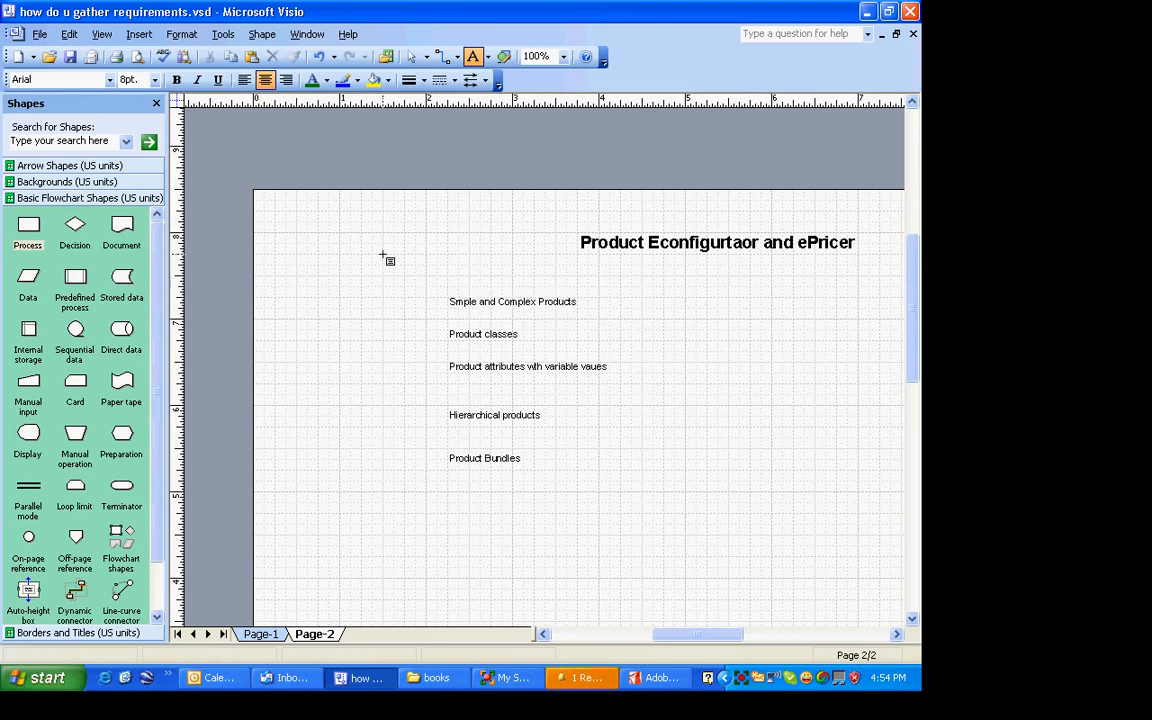
left_click(411, 56)
left_click_drag(379, 281, 684, 522)
left_click(630, 583)
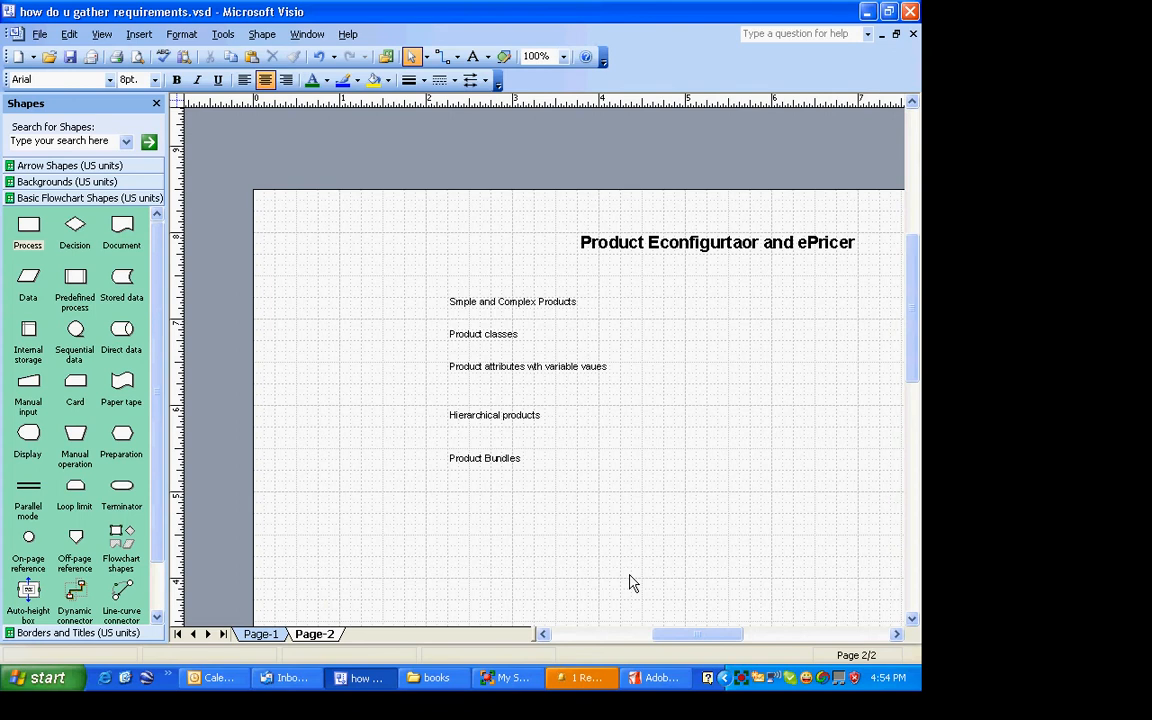
left_click(735, 238)
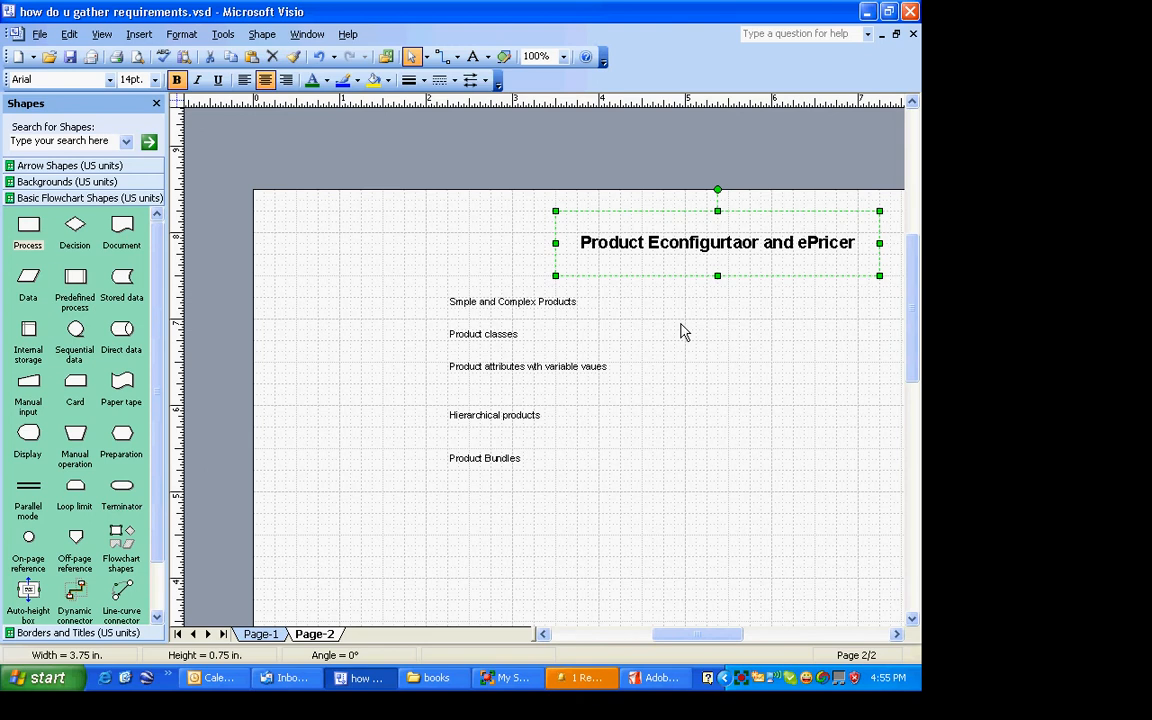
- Add stacked text boxes about 2 in wide reading "Price of the product", "Discounts" and "Volume discounts" to the right of the product topics
left_click(473, 56)
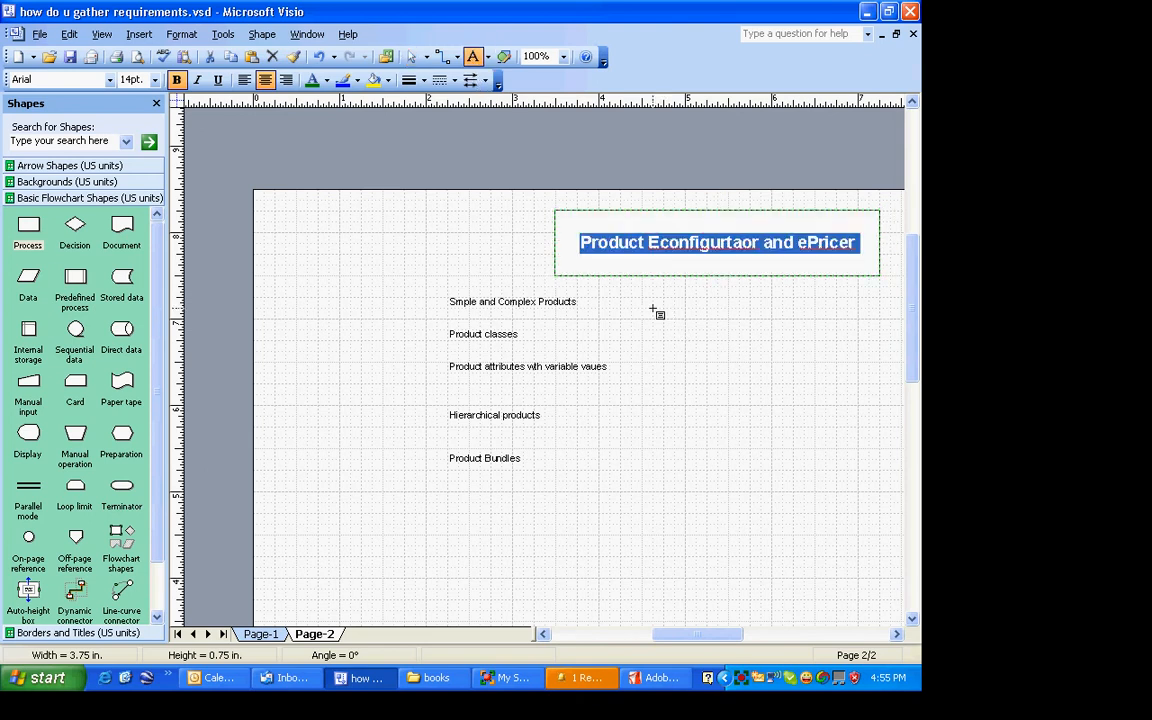
left_click_drag(652, 308, 826, 330)
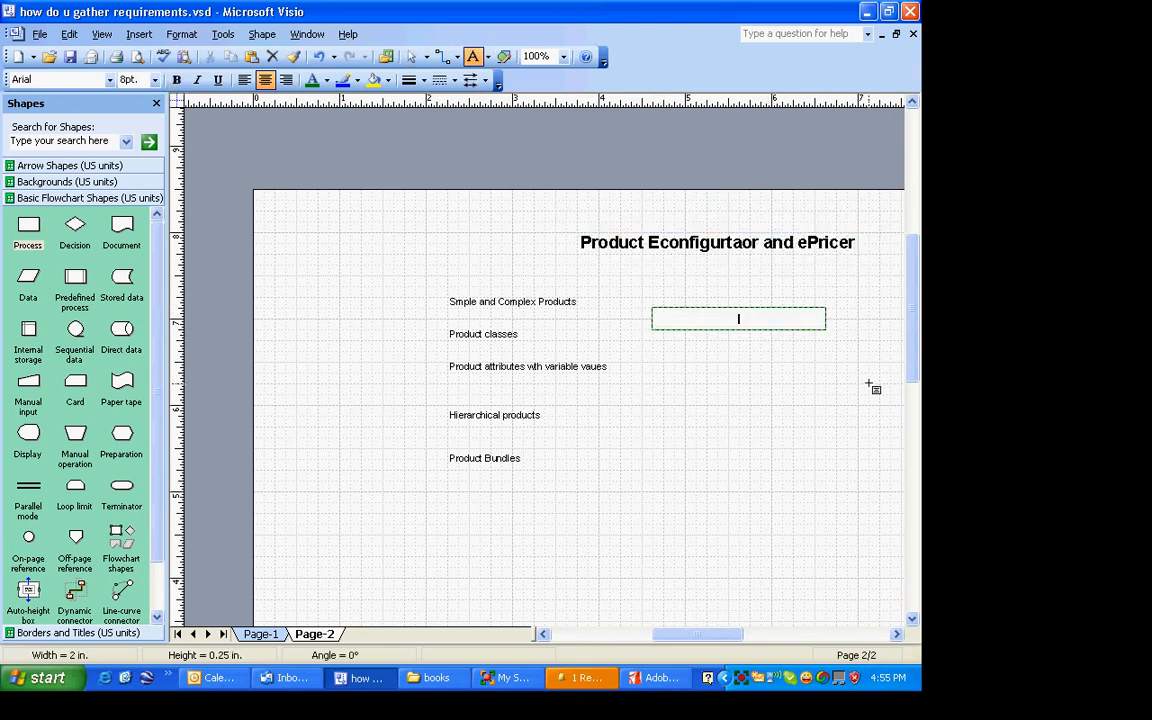
type("Price of the product")
left_click_drag(653, 342, 837, 372)
type("Discounts")
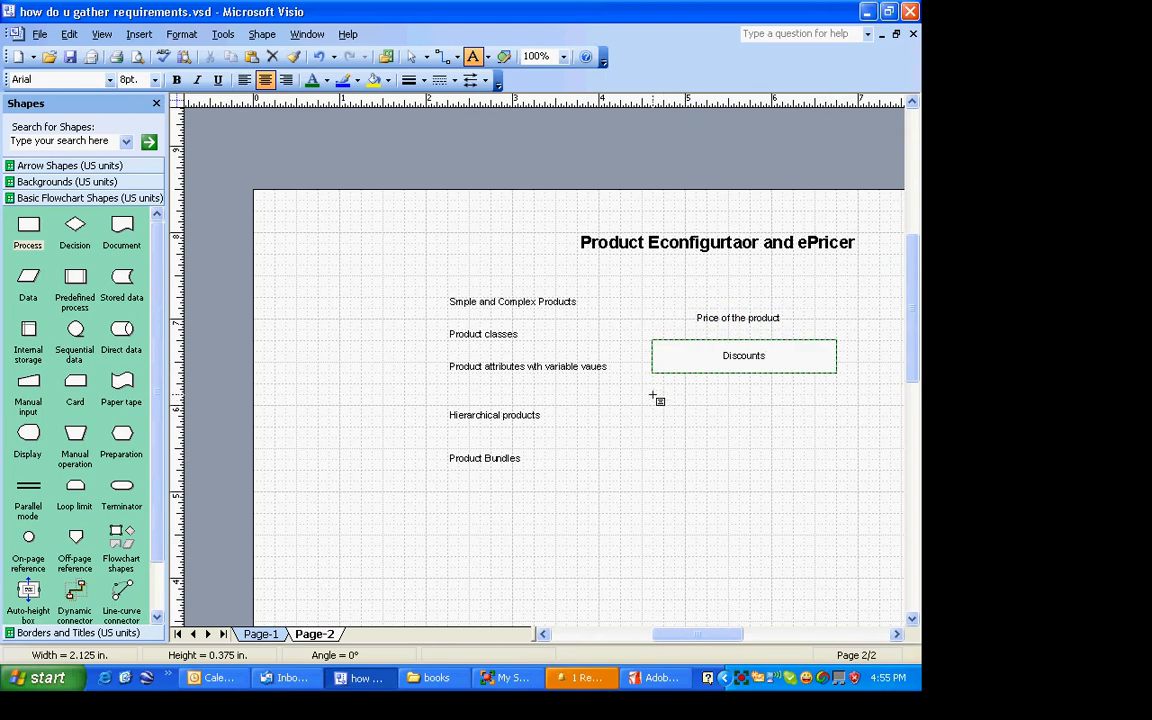
key("Escape")
left_click_drag(653, 400, 837, 427)
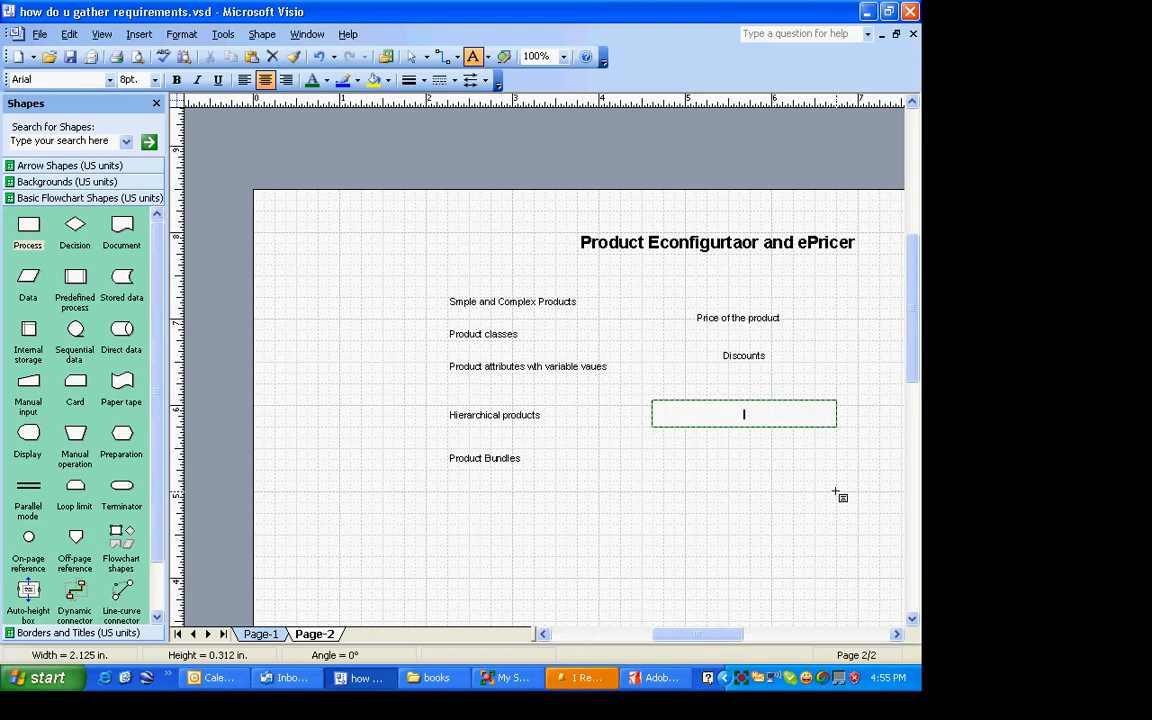
type("Volume discounts")
- Add a "Geraphicalsly iff prices" text box below "Volume discounts" and draw an empty text box about 2.125 by 0.375 in beneath it
left_click_drag(656, 432, 836, 459)
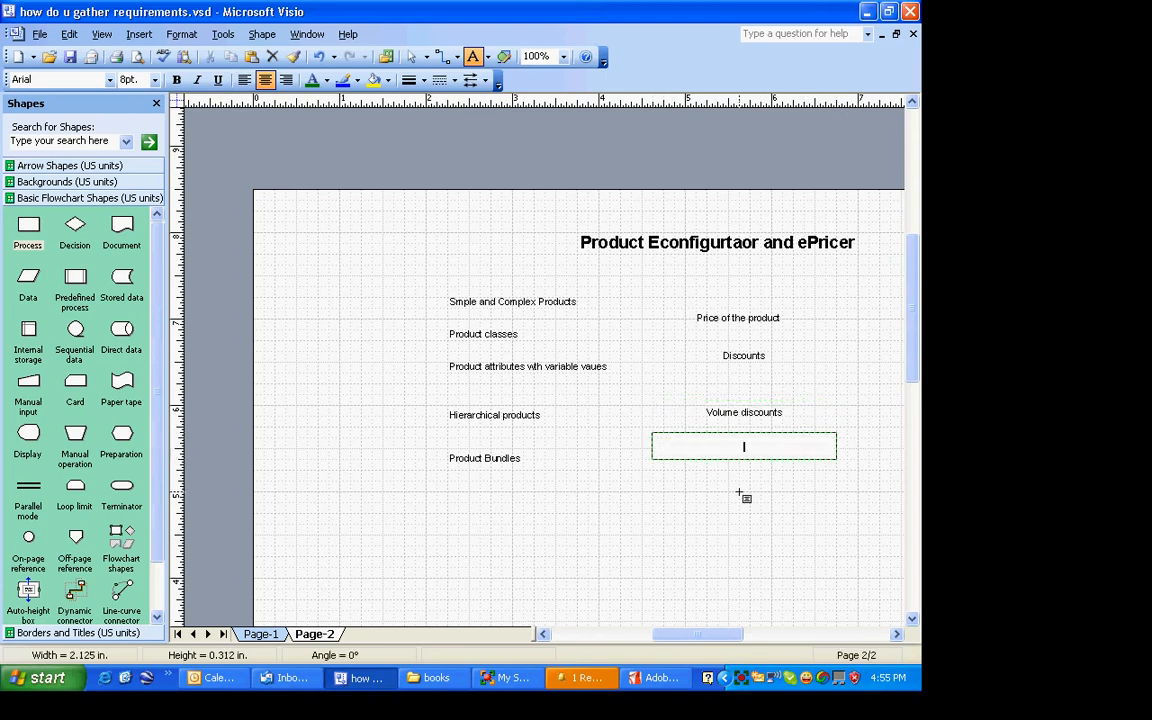
type("GE")
type("raphica")
type("ls chenge")
key("BackSpace")
key("BackSpace")
key("BackSpace")
key("BackSpace")
key("BackSpace")
key("BackSpace")
key("BackSpace")
type("ly in")
type(" prices")
left_click_drag(652, 481, 836, 513)
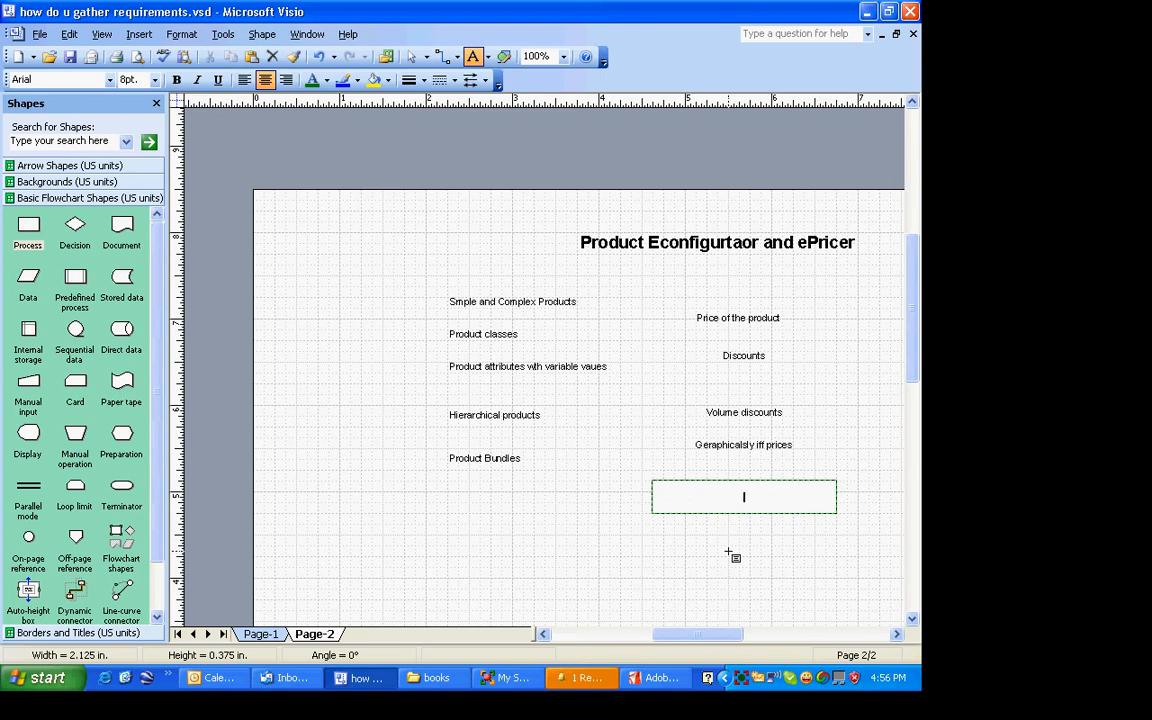
- Look through the price list, rate list, cost list and volume discount chapters of the Pricing Administration Guide in Adobe Reader, and return to Visio
key("alt+Tab")
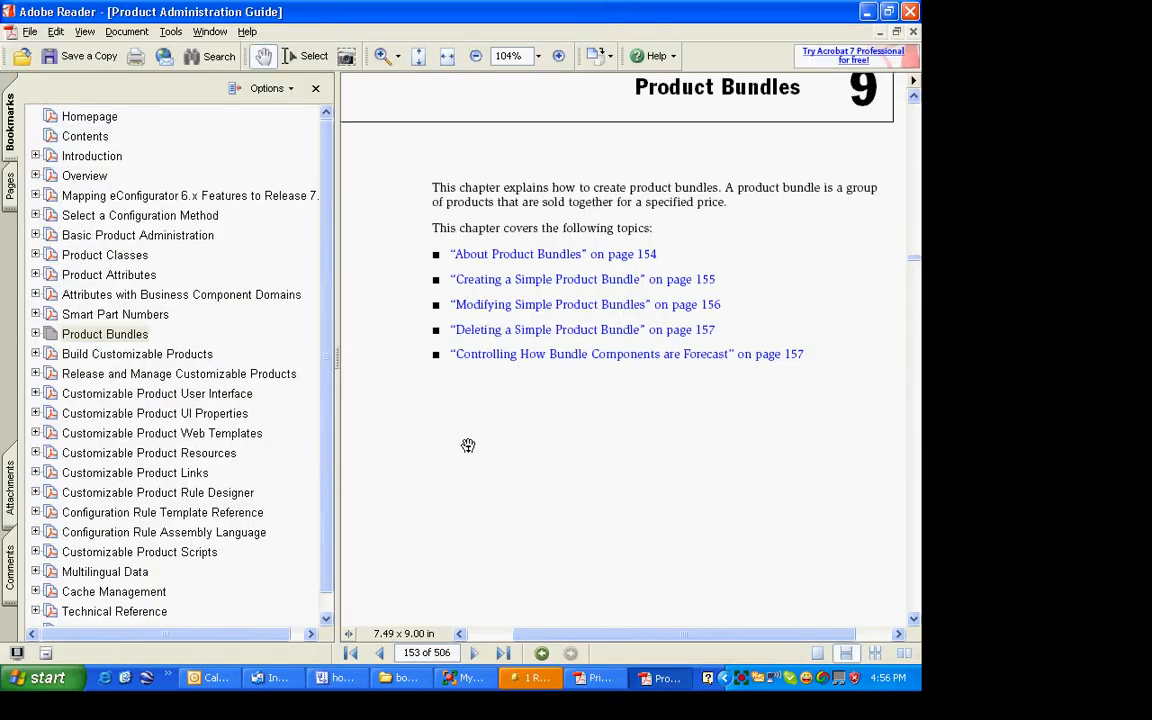
left_click(598, 678)
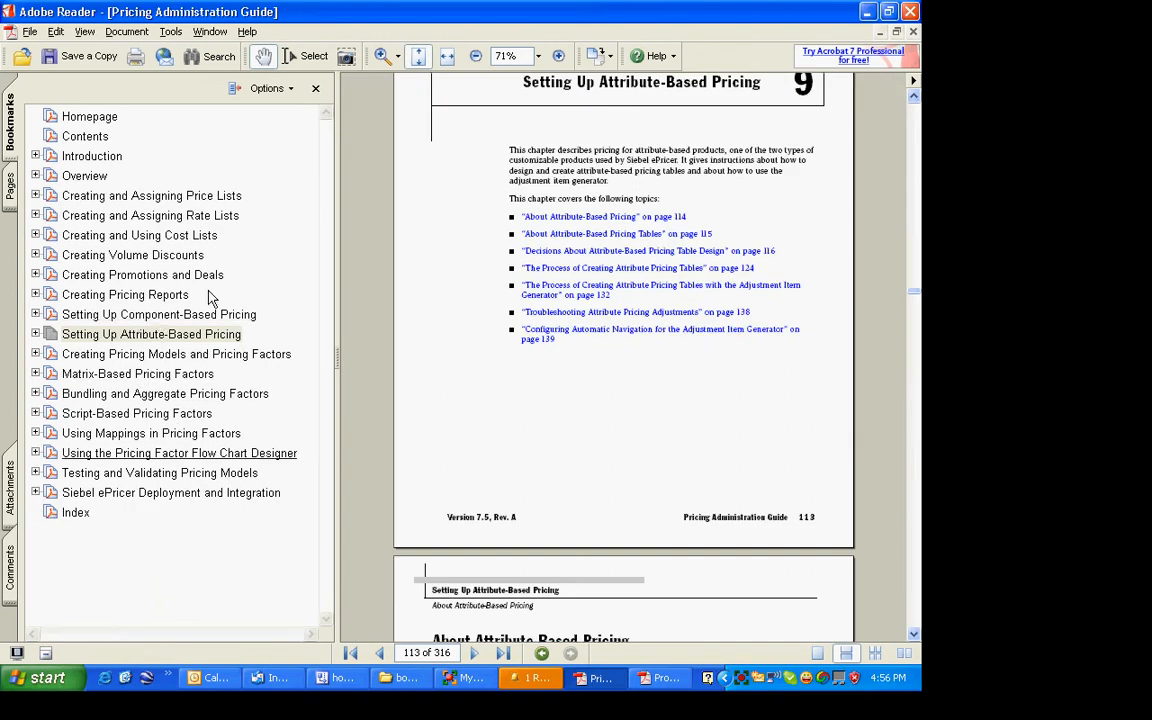
left_click(165, 200)
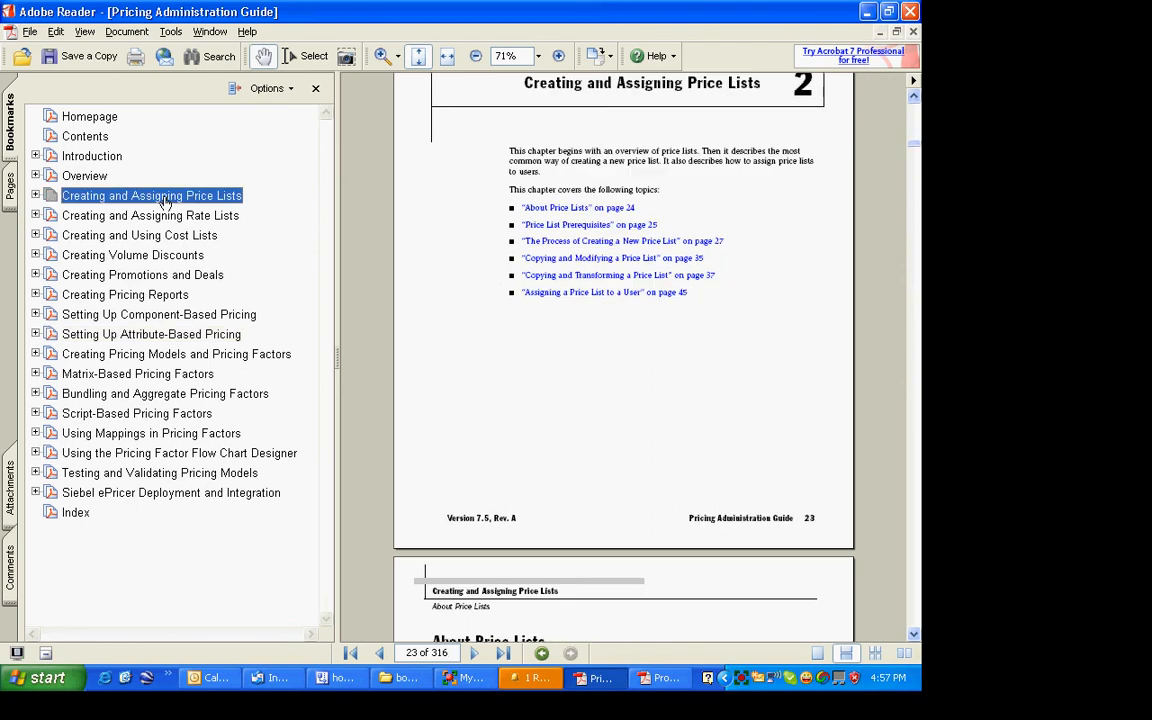
left_click(558, 210)
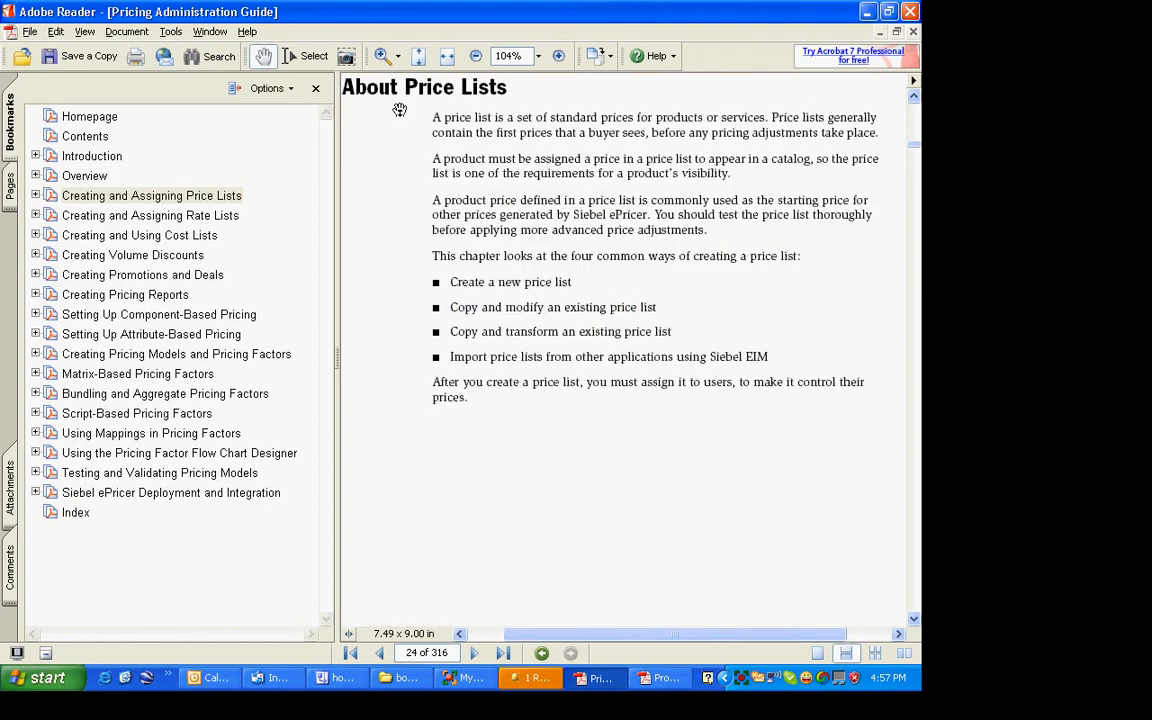
left_click(100, 215)
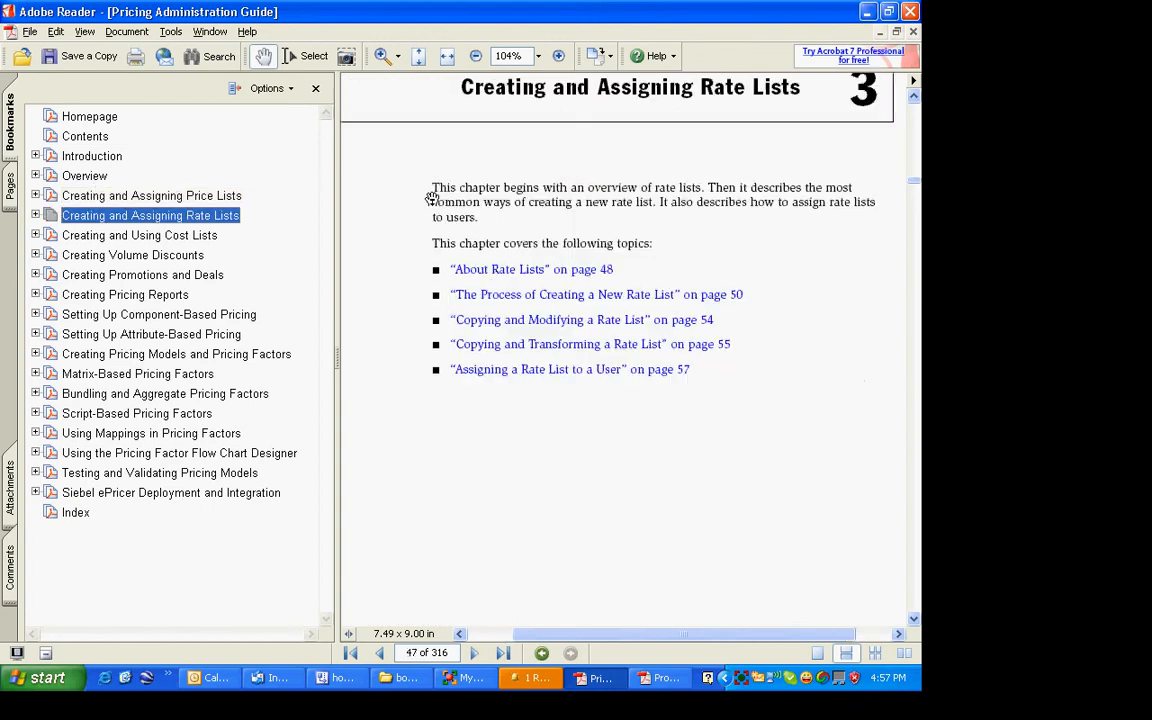
left_click(494, 275)
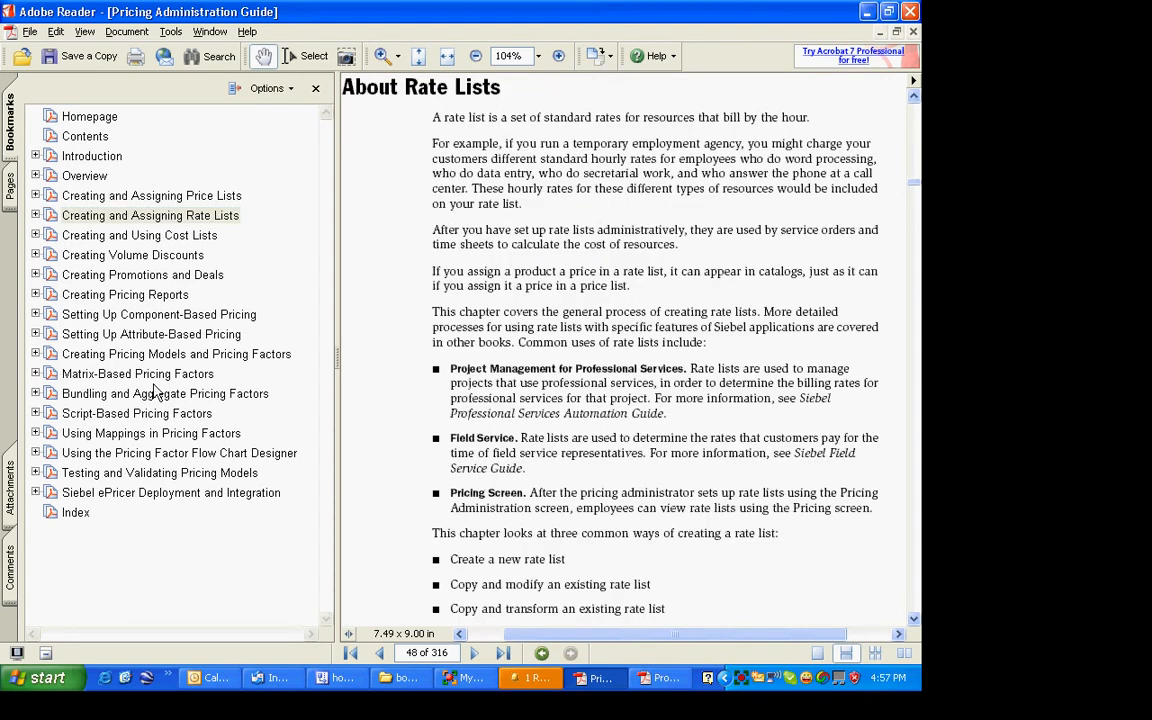
left_click(100, 235)
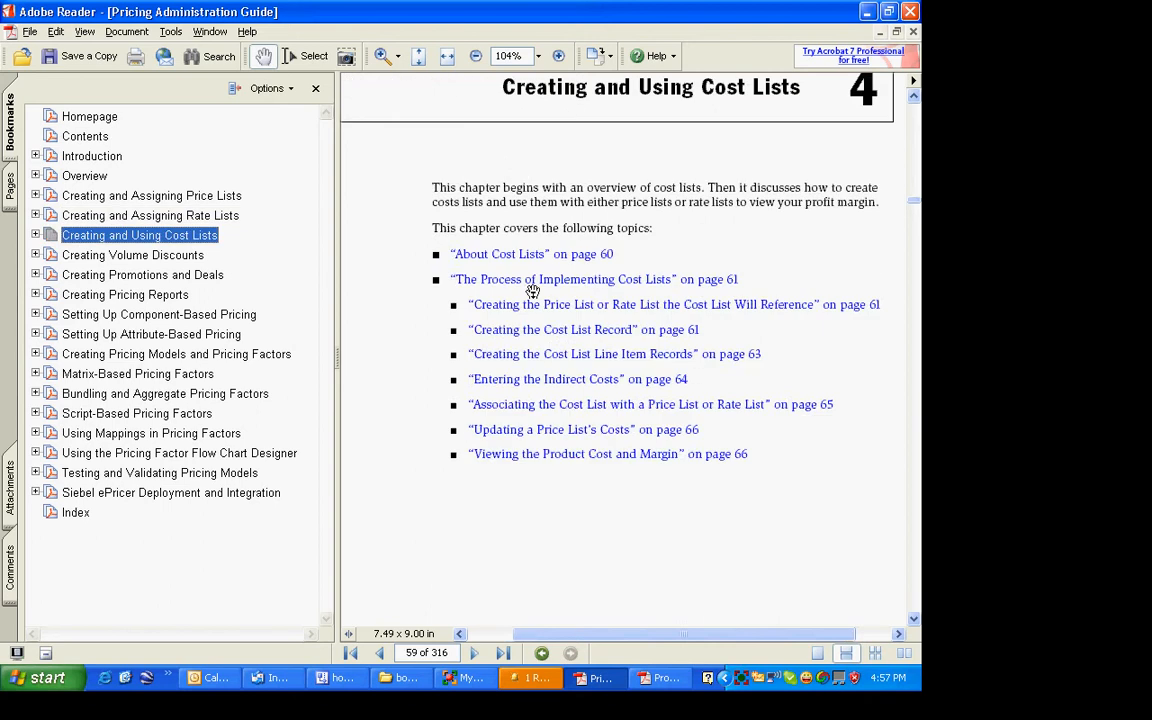
left_click(485, 255)
left_click(80, 255)
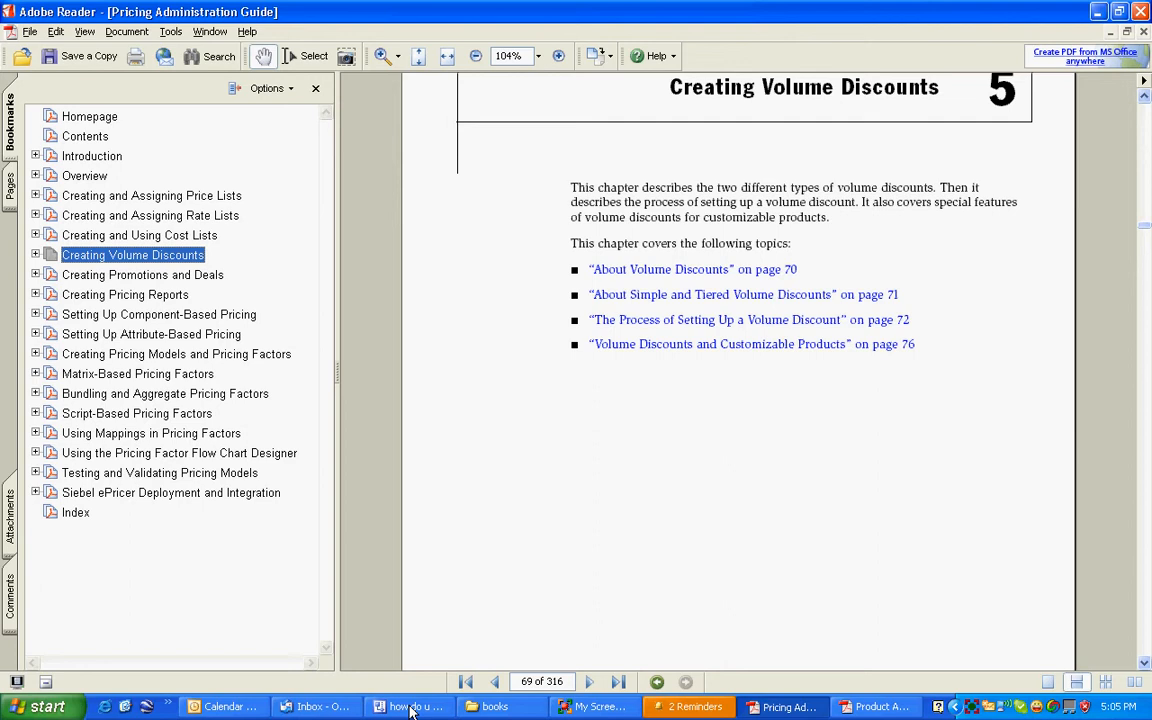
left_click(411, 703)
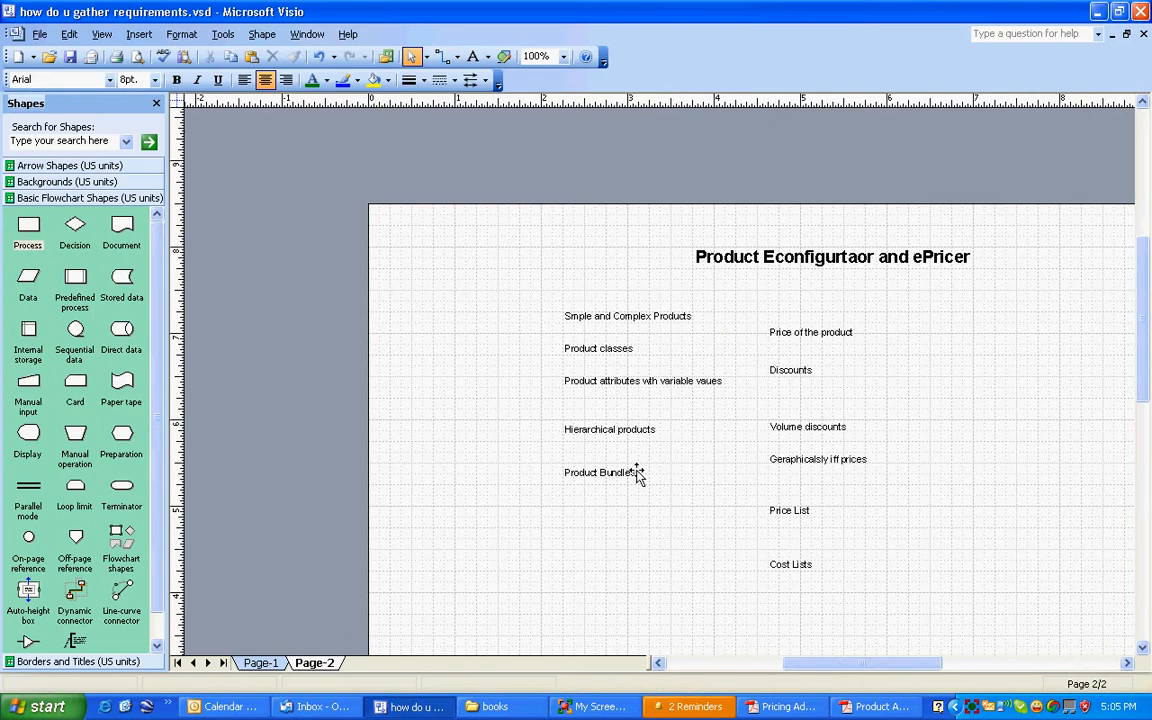
- Place a Process shape about 2.438 by 1.625 in below "Product Bundles", with two 1 by 0.75 in Process shapes side by side inside it
scroll(636, 476, "down", 3)
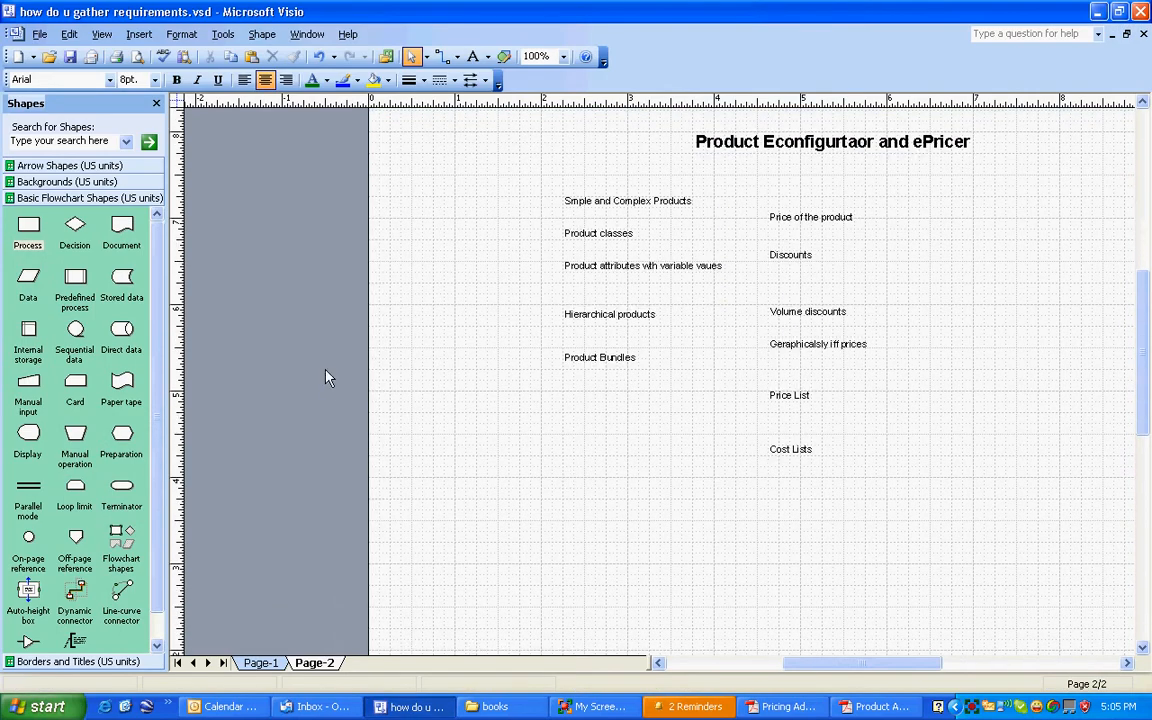
left_click_drag(28, 228, 703, 498)
left_click_drag(611, 531, 612, 606)
left_click_drag(28, 228, 567, 536)
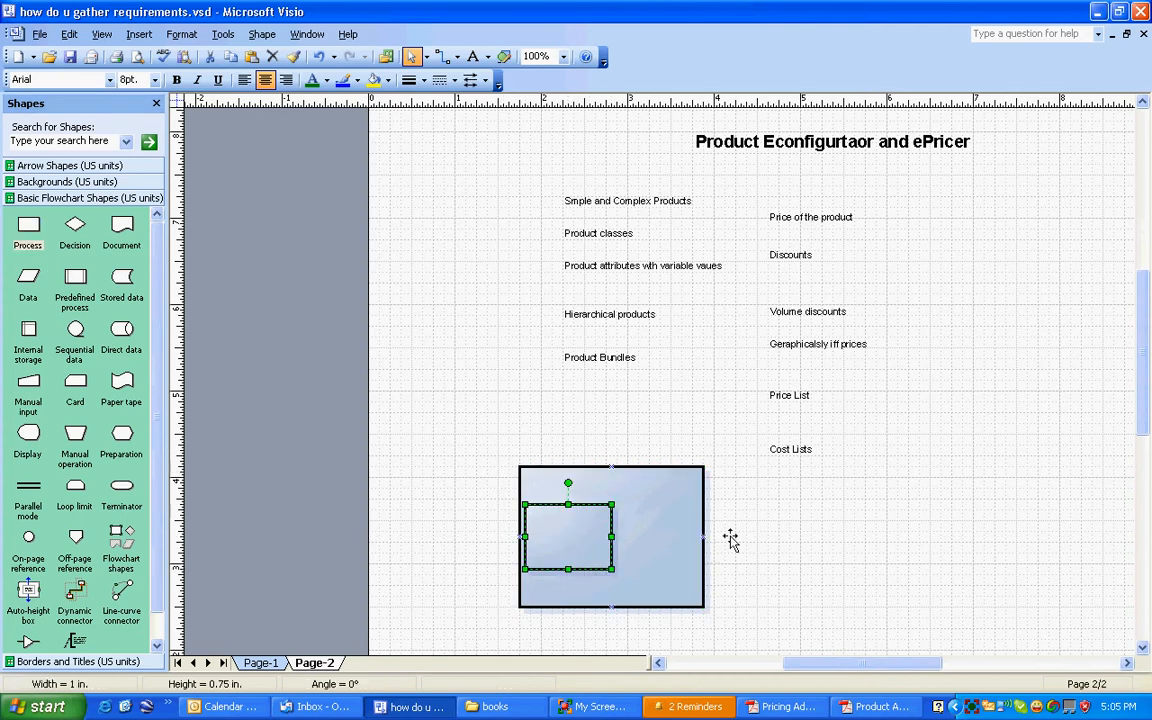
left_click_drag(693, 538, 720, 537)
left_click(707, 451)
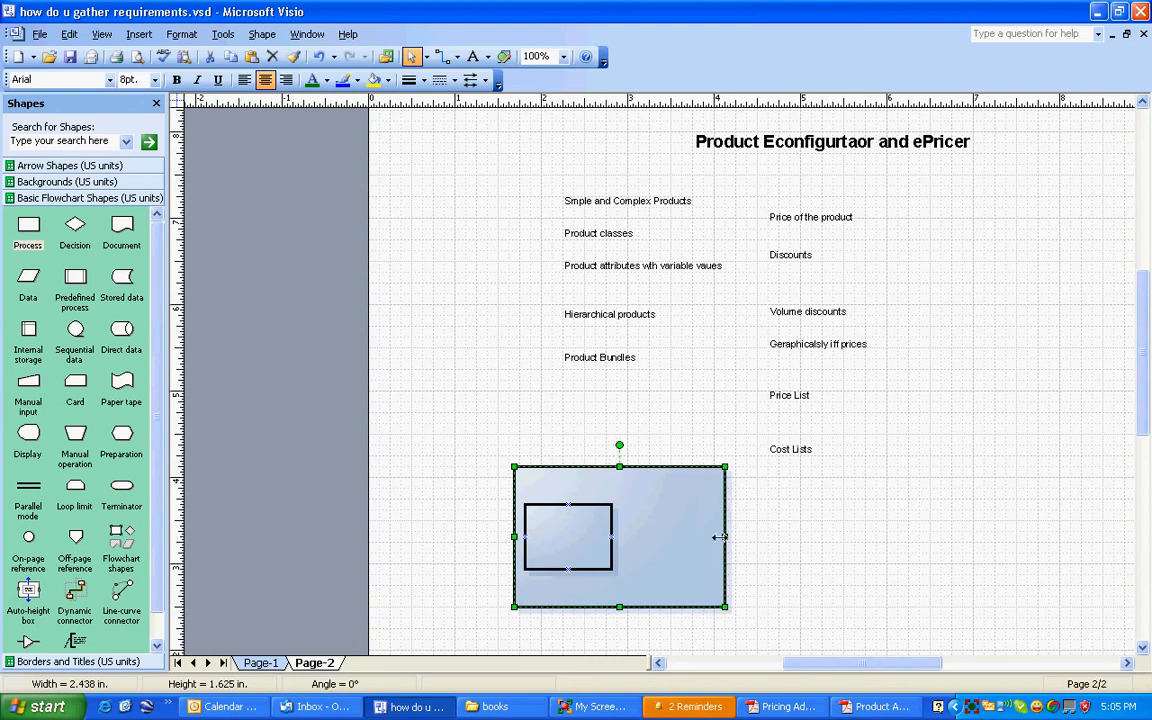
left_click_drag(28, 226, 674, 540)
- Label the left inner Process shape "Sales REp" and the right one "Product Admin"
left_click(594, 550)
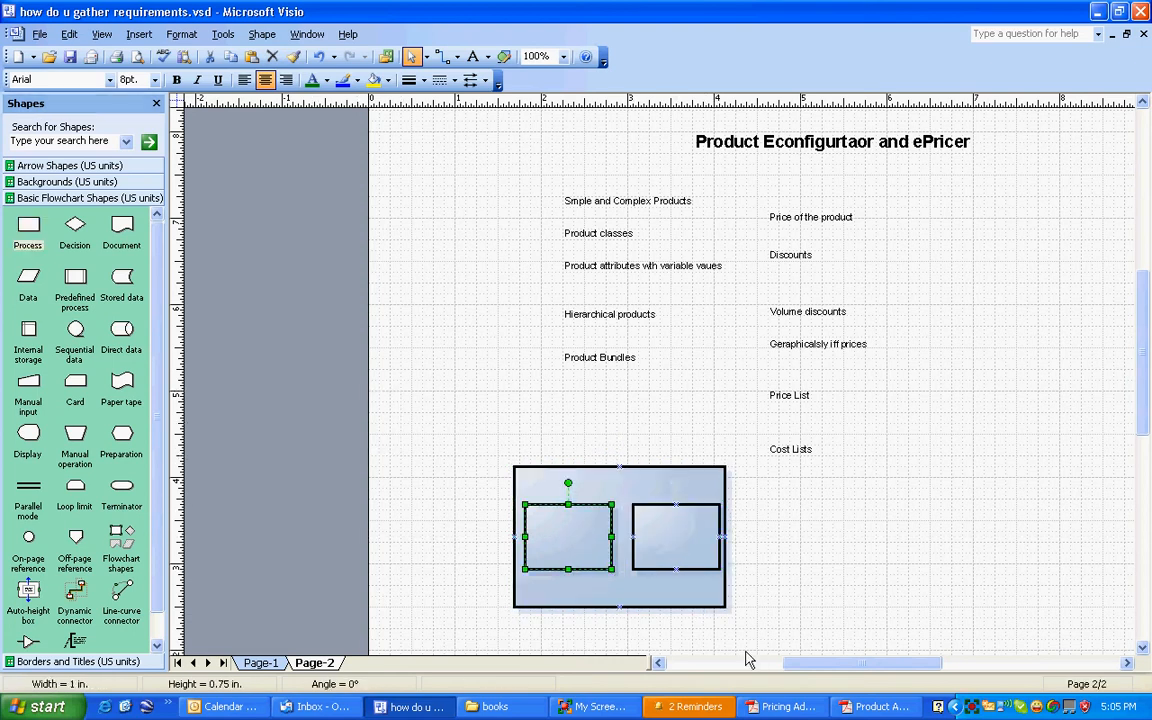
type("Sales ")
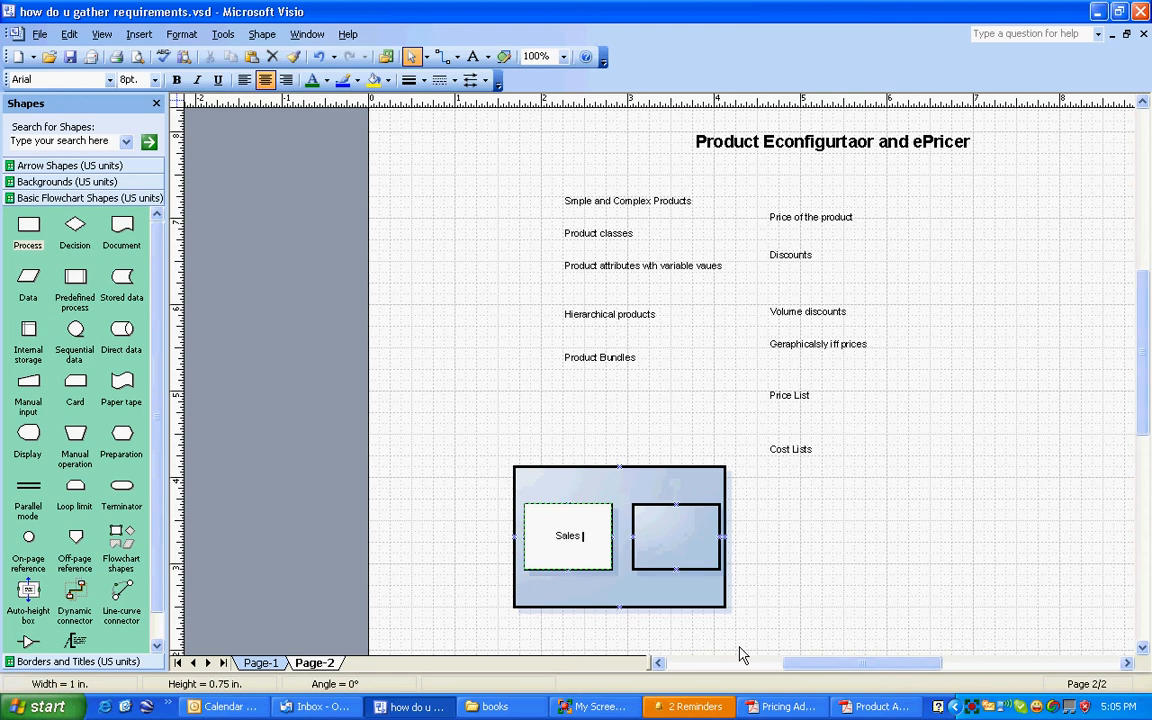
type("REp")
left_click(683, 560)
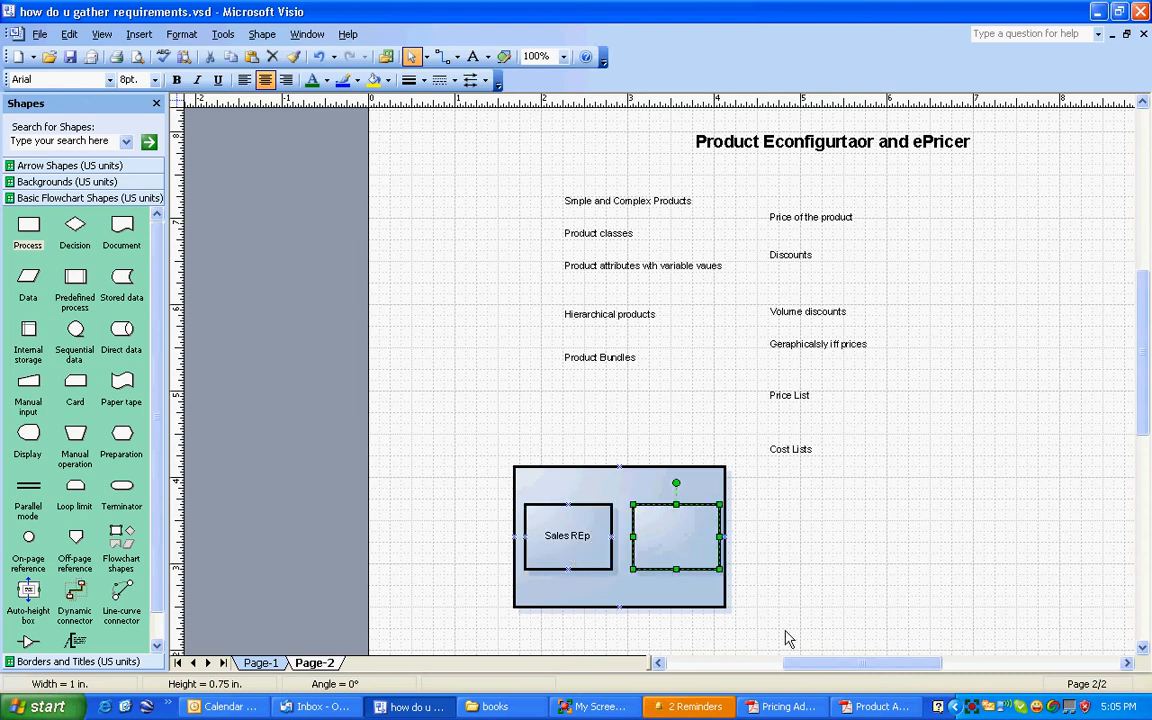
type("PRoduct Admin")
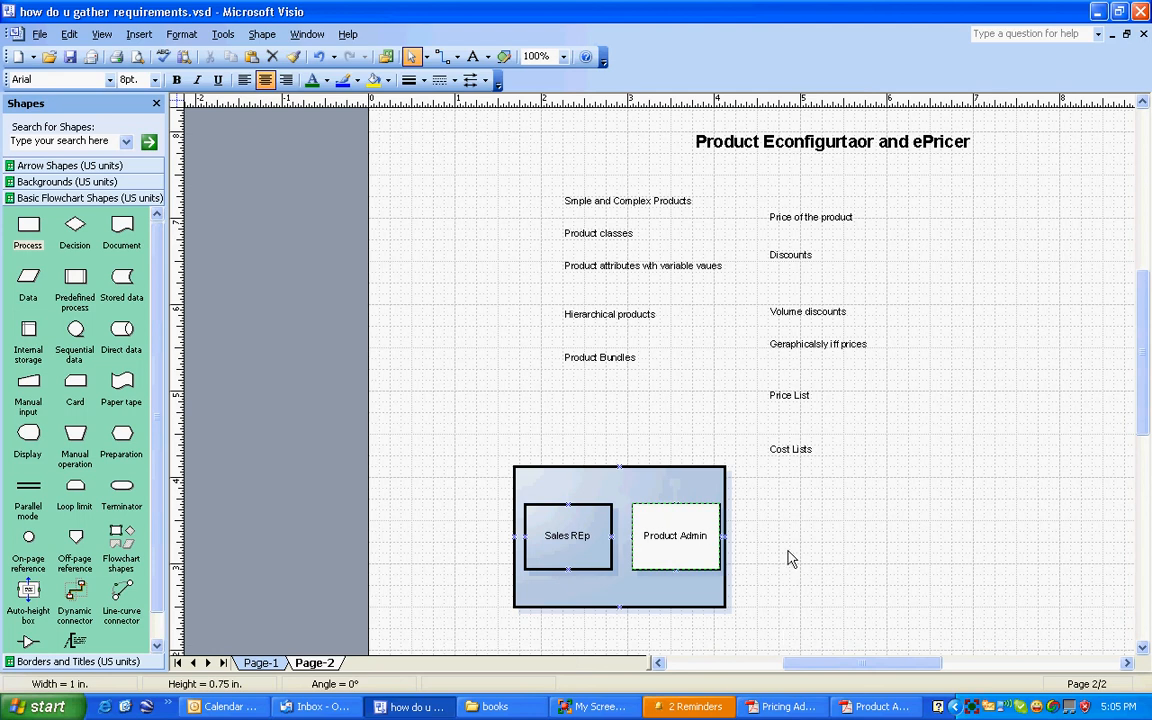
key("Escape")
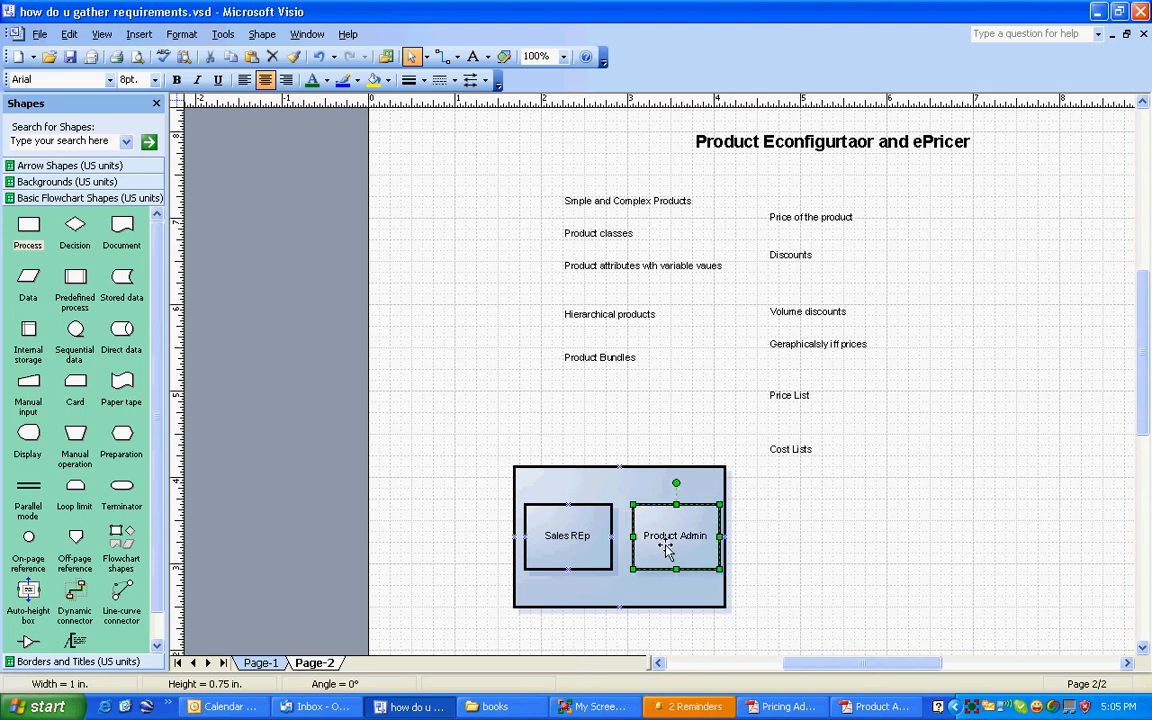